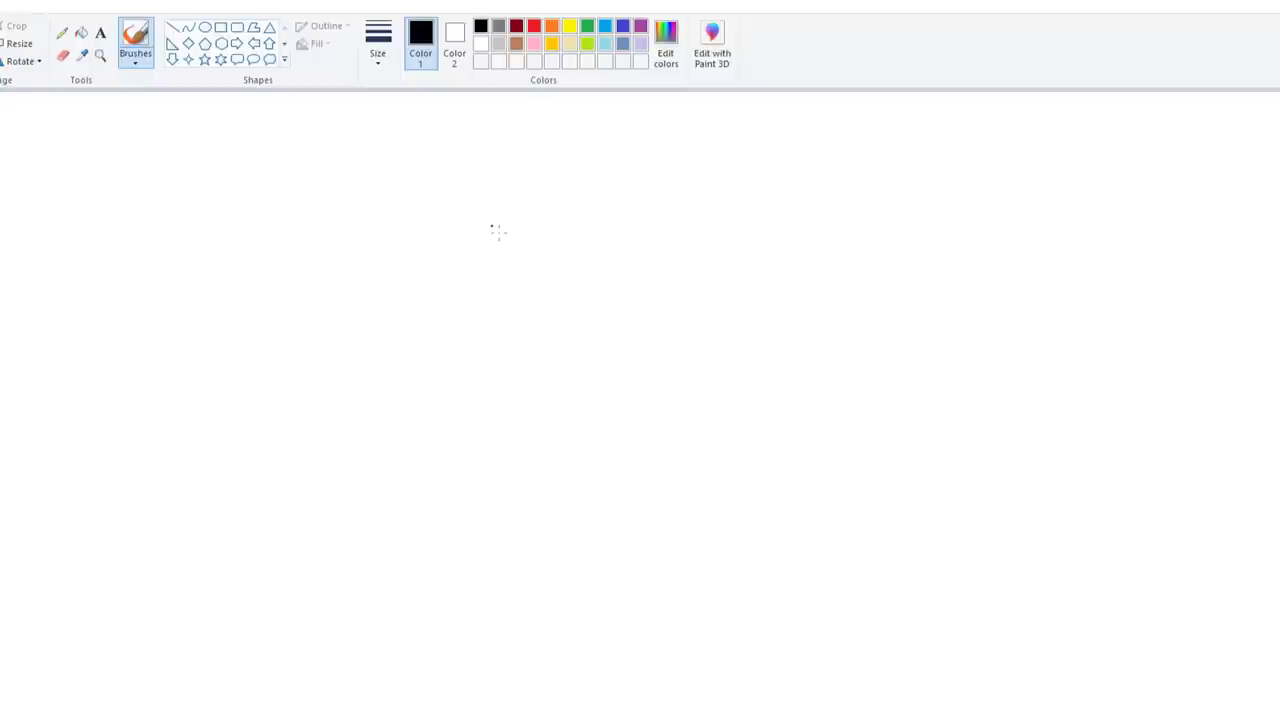
# Draw the face outline with the black brush and add two small ellipses side by side as glasses lenses
pyautogui.moveTo(494, 228)
pyautogui.mouseDown()
pyautogui.moveTo(464, 225)
pyautogui.moveTo(468, 289)
pyautogui.moveTo(492, 346)
pyautogui.moveTo(515, 359)
pyautogui.moveTo(576, 309)
pyautogui.moveTo(575, 259)
pyautogui.moveTo(564, 215)
pyautogui.moveTo(491, 225)
pyautogui.mouseUp()
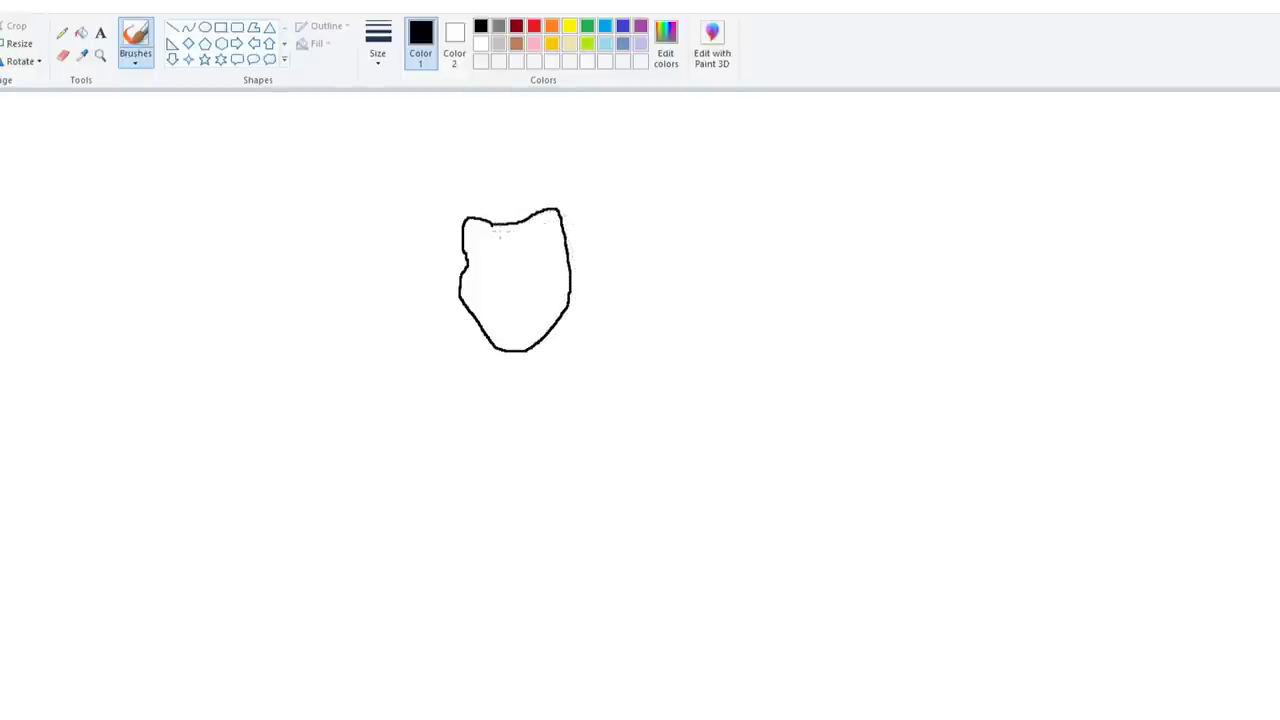
pyautogui.click(204, 27)
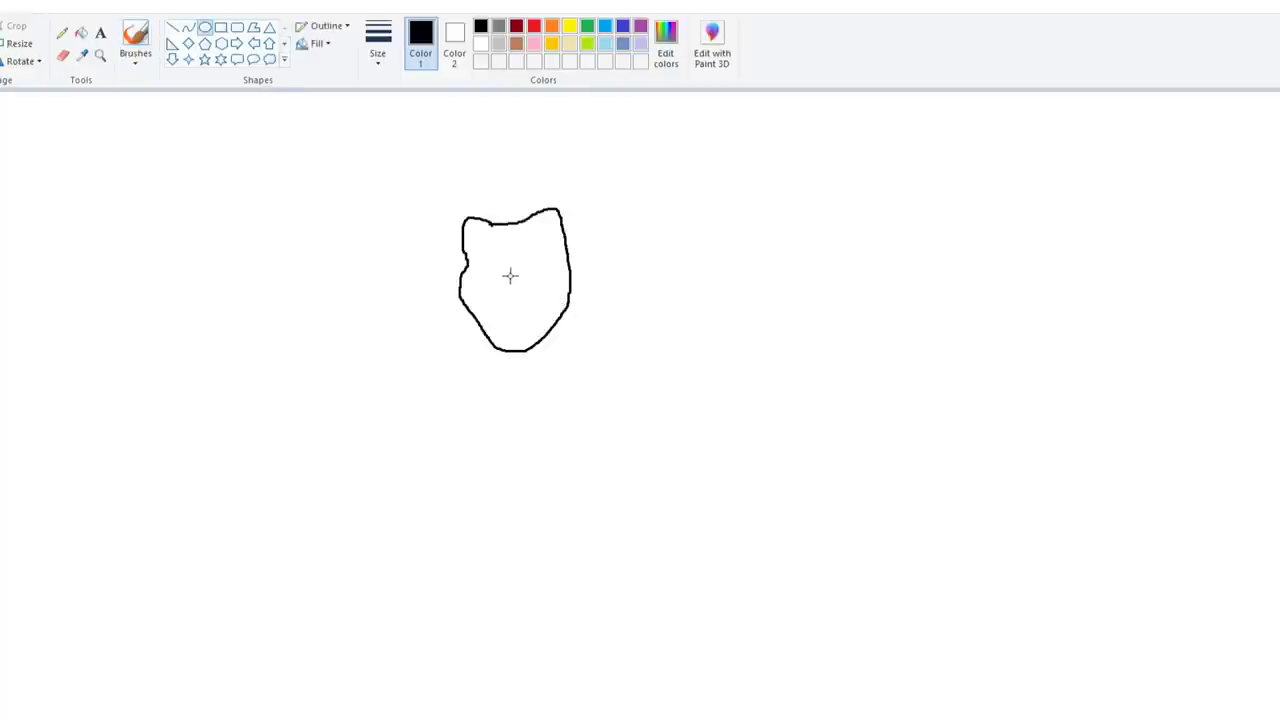
pyautogui.moveTo(498, 261)
pyautogui.mouseDown()
pyautogui.moveTo(529, 294)
pyautogui.moveTo(543, 266)
pyautogui.moveTo(567, 292)
pyautogui.mouseUp()
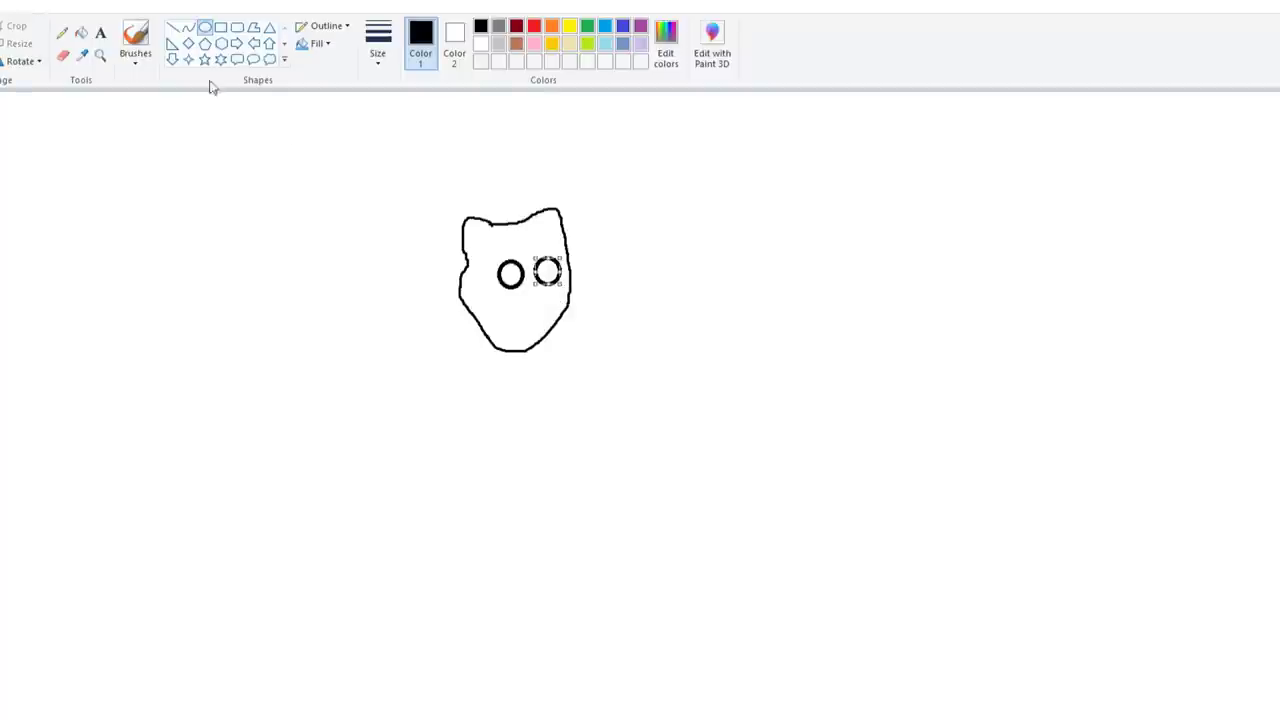
# Add straight black lines for the glasses' temple arm and the bridge joining the two lenses
pyautogui.click(136, 44)
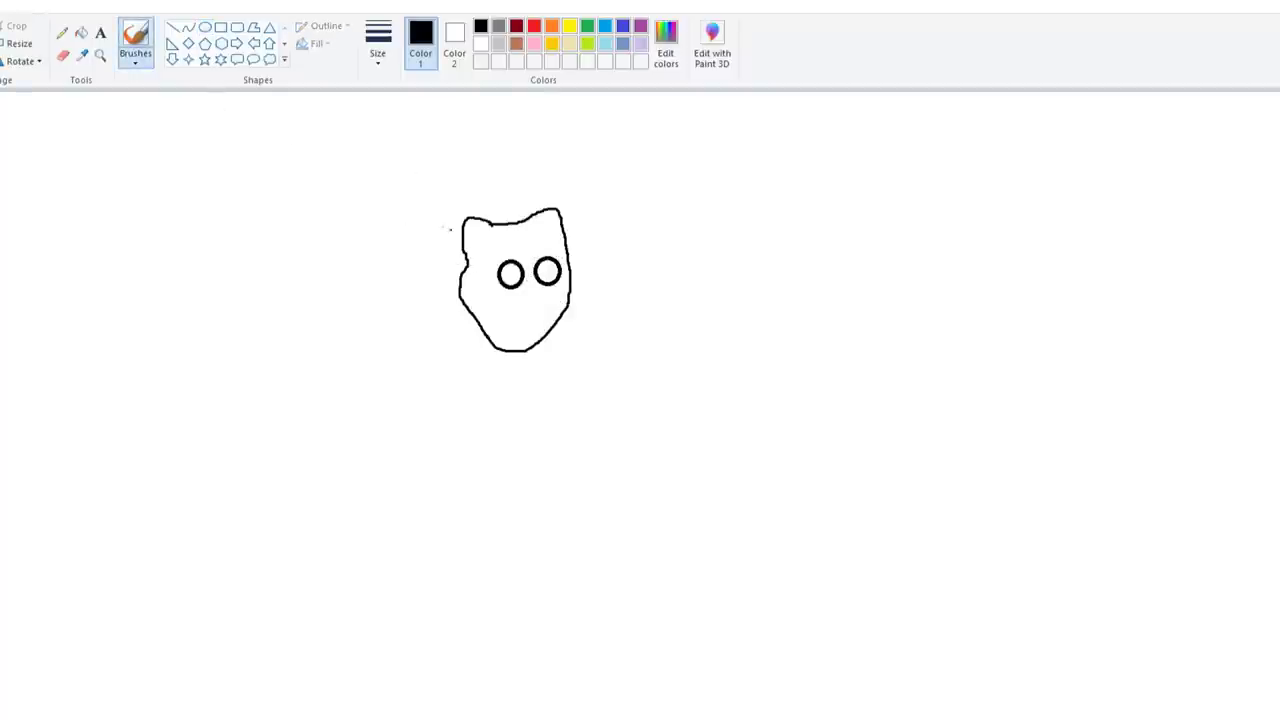
pyautogui.click(172, 28)
pyautogui.moveTo(464, 255); pyautogui.dragTo(509, 275)
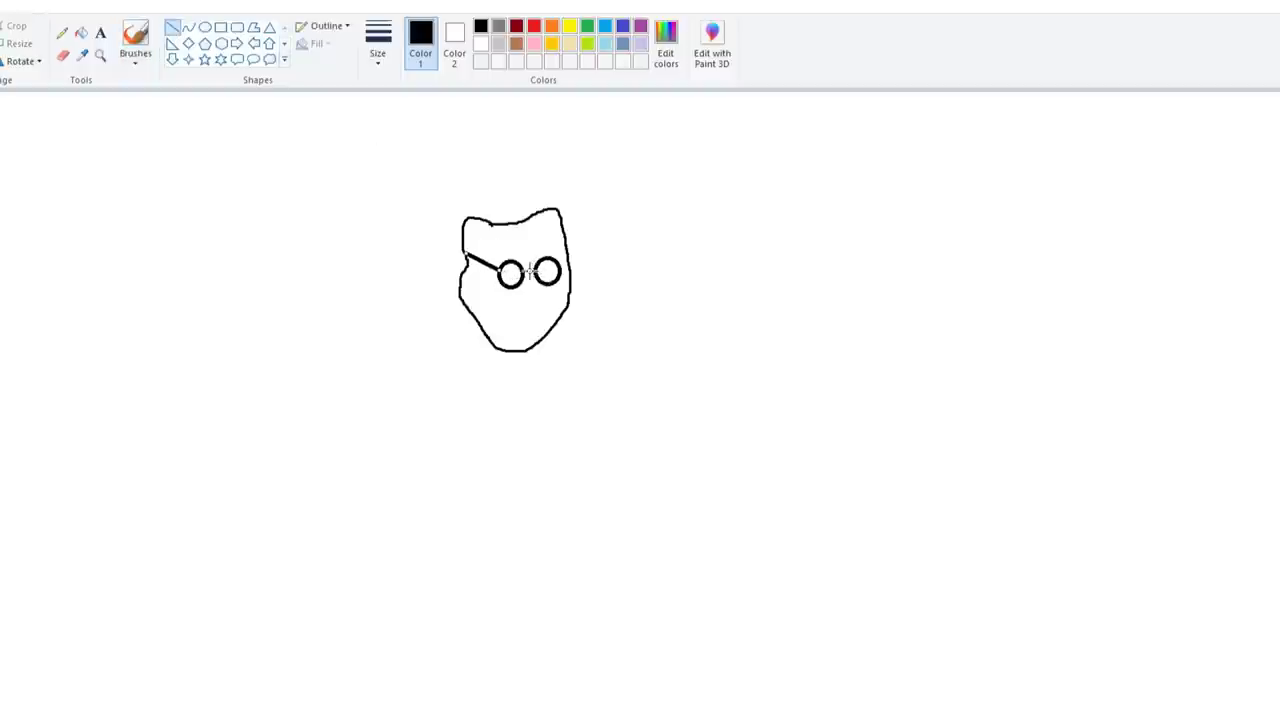
pyautogui.moveTo(522, 263); pyautogui.dragTo(540, 260)
# Brush in the brow line above the glasses, the nose between the lenses, and the beard edge along the jaw
pyautogui.click(135, 42)
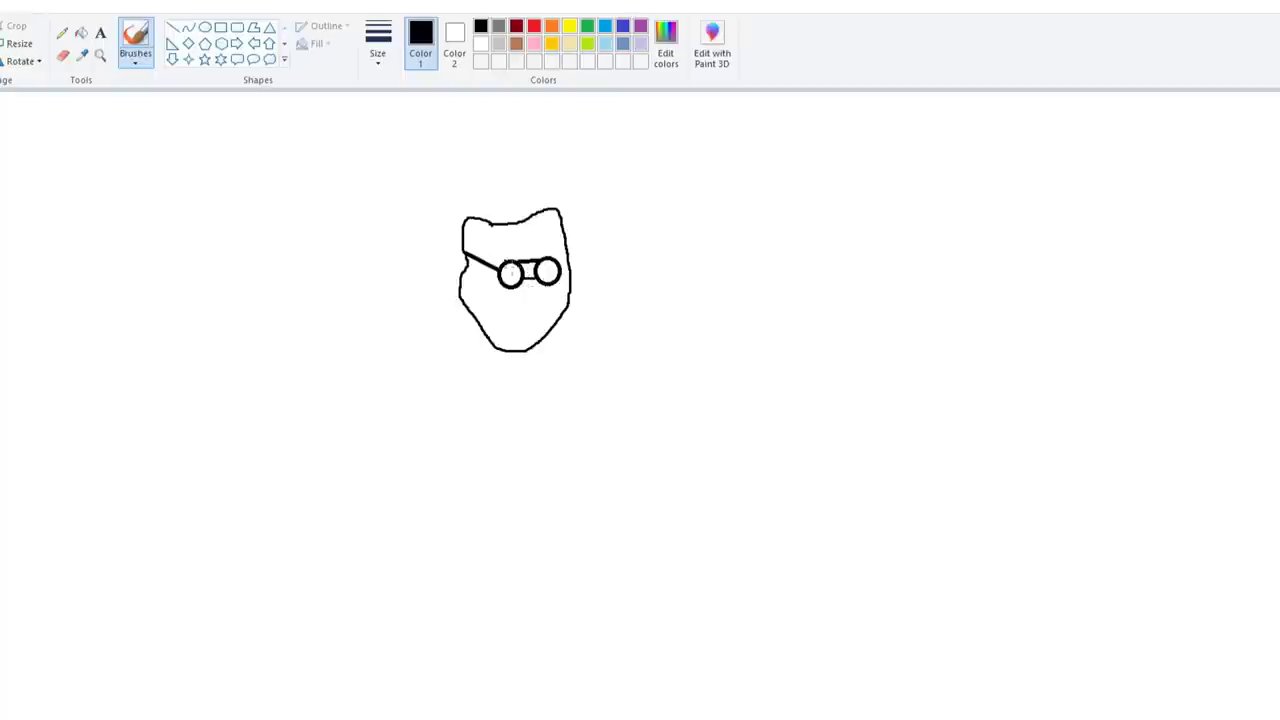
pyautogui.moveTo(504, 259)
pyautogui.mouseDown()
pyautogui.moveTo(549, 250)
pyautogui.moveTo(560, 264)
pyautogui.mouseUp()
pyautogui.moveTo(524, 277)
pyautogui.mouseDown()
pyautogui.moveTo(522, 300)
pyautogui.moveTo(541, 282)
pyautogui.mouseUp()
pyautogui.moveTo(467, 273)
pyautogui.mouseDown()
pyautogui.moveTo(499, 334)
pyautogui.moveTo(545, 316)
pyautogui.moveTo(557, 332)
pyautogui.moveTo(570, 286)
pyautogui.mouseUp()
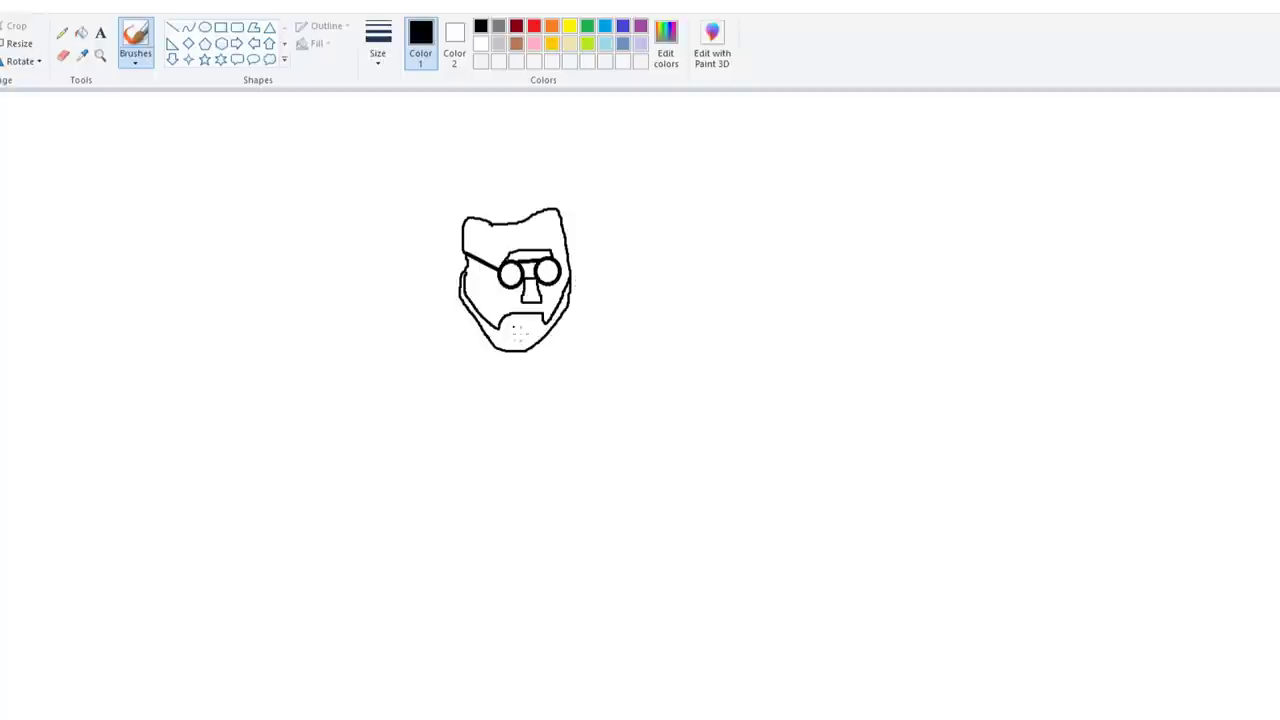
# Draw a small mouth with a short line under it and a thick moustache below the nose
pyautogui.click(514, 323)
pyautogui.moveTo(509, 320)
pyautogui.mouseDown()
pyautogui.moveTo(532, 320)
pyautogui.moveTo(512, 322)
pyautogui.moveTo(510, 340)
pyautogui.moveTo(524, 341)
pyautogui.mouseUp()
pyautogui.hotkey('ctrl', 'z')
pyautogui.moveTo(502, 311); pyautogui.dragTo(550, 318)
# Draw the tall swept-up hair outline above the forehead with its side edges, and fill it with curved strand lines
pyautogui.moveTo(442, 194); pyautogui.dragTo(464, 218)
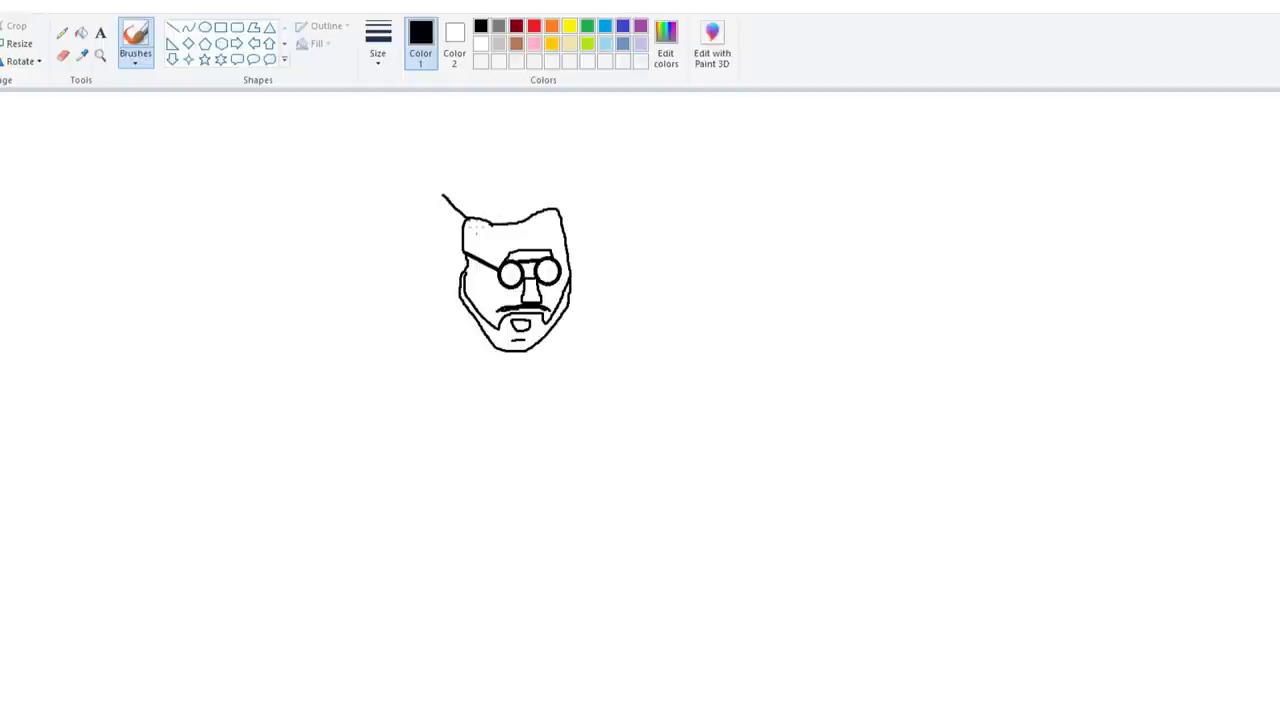
pyautogui.moveTo(558, 208)
pyautogui.mouseDown()
pyautogui.moveTo(571, 156)
pyautogui.moveTo(556, 145)
pyautogui.moveTo(458, 158)
pyautogui.moveTo(443, 199)
pyautogui.moveTo(462, 285)
pyautogui.mouseUp()
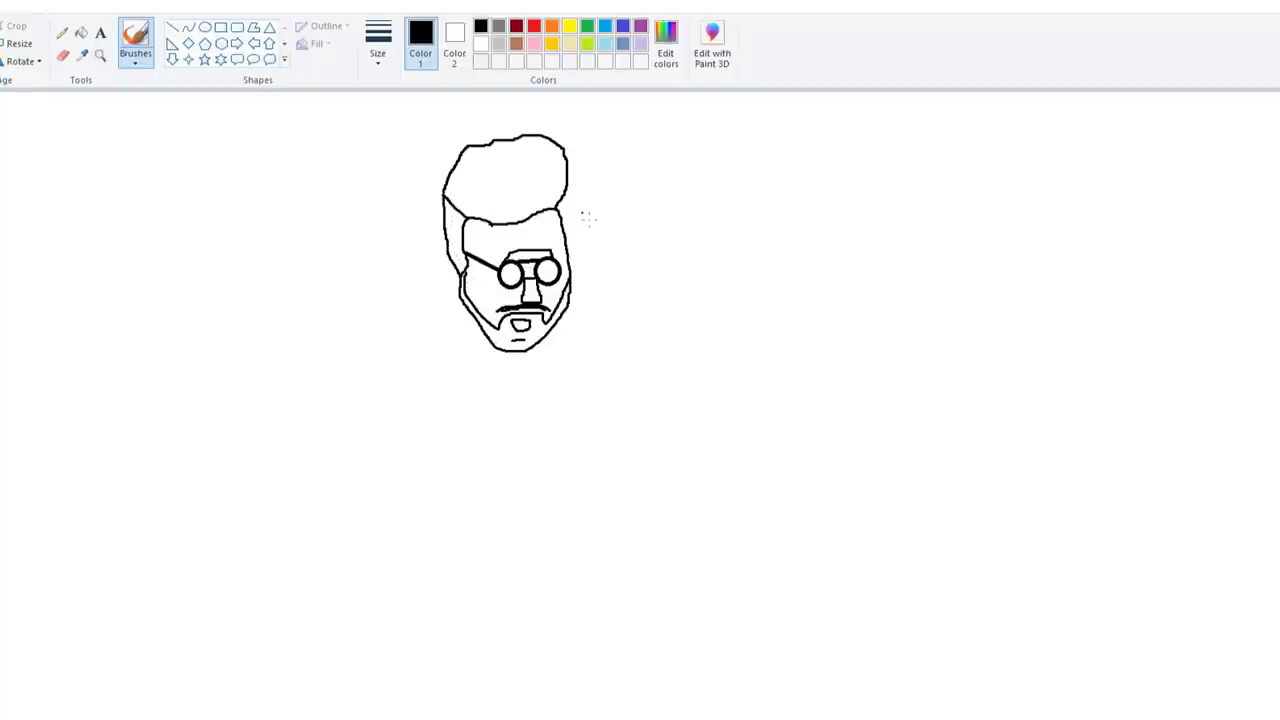
pyautogui.moveTo(569, 156)
pyautogui.mouseDown()
pyautogui.moveTo(575, 243)
pyautogui.moveTo(512, 200)
pyautogui.moveTo(557, 156)
pyautogui.mouseUp()
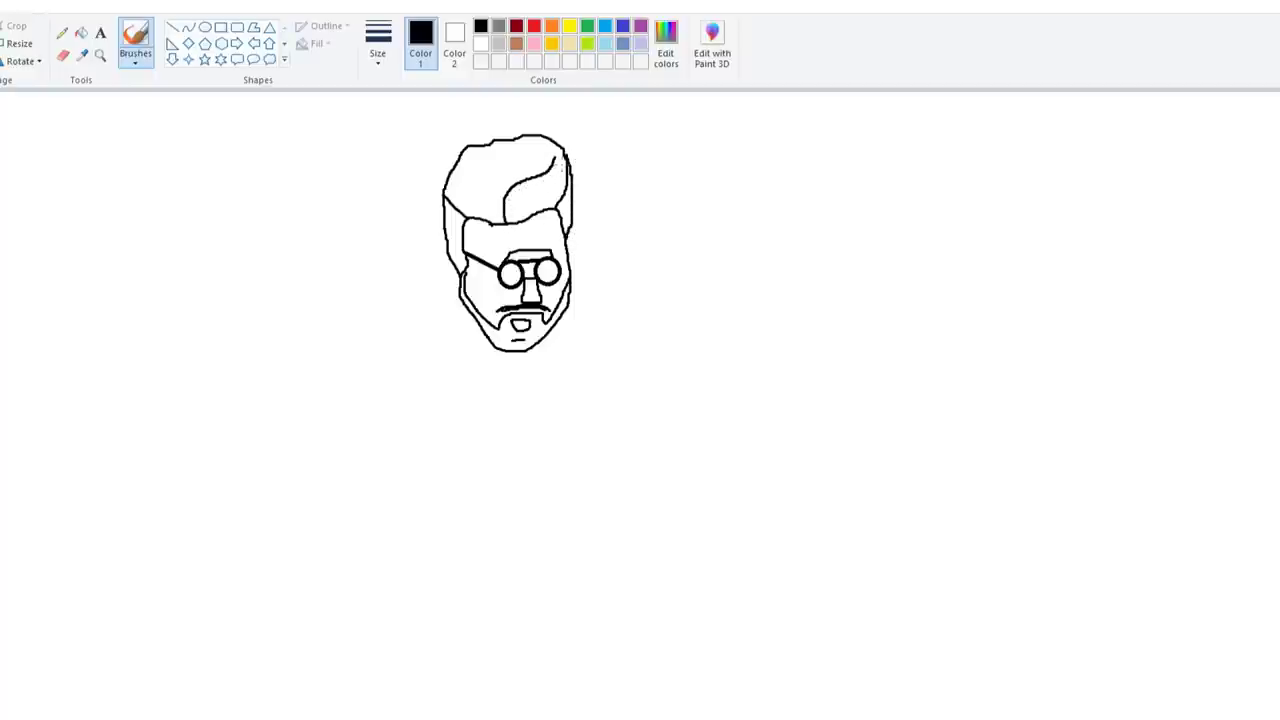
pyautogui.moveTo(493, 230); pyautogui.dragTo(542, 150)
pyautogui.moveTo(452, 206); pyautogui.dragTo(518, 152)
pyautogui.moveTo(554, 202)
pyautogui.mouseDown()
pyautogui.moveTo(556, 214)
pyautogui.moveTo(538, 198)
pyautogui.moveTo(568, 178)
pyautogui.mouseUp()
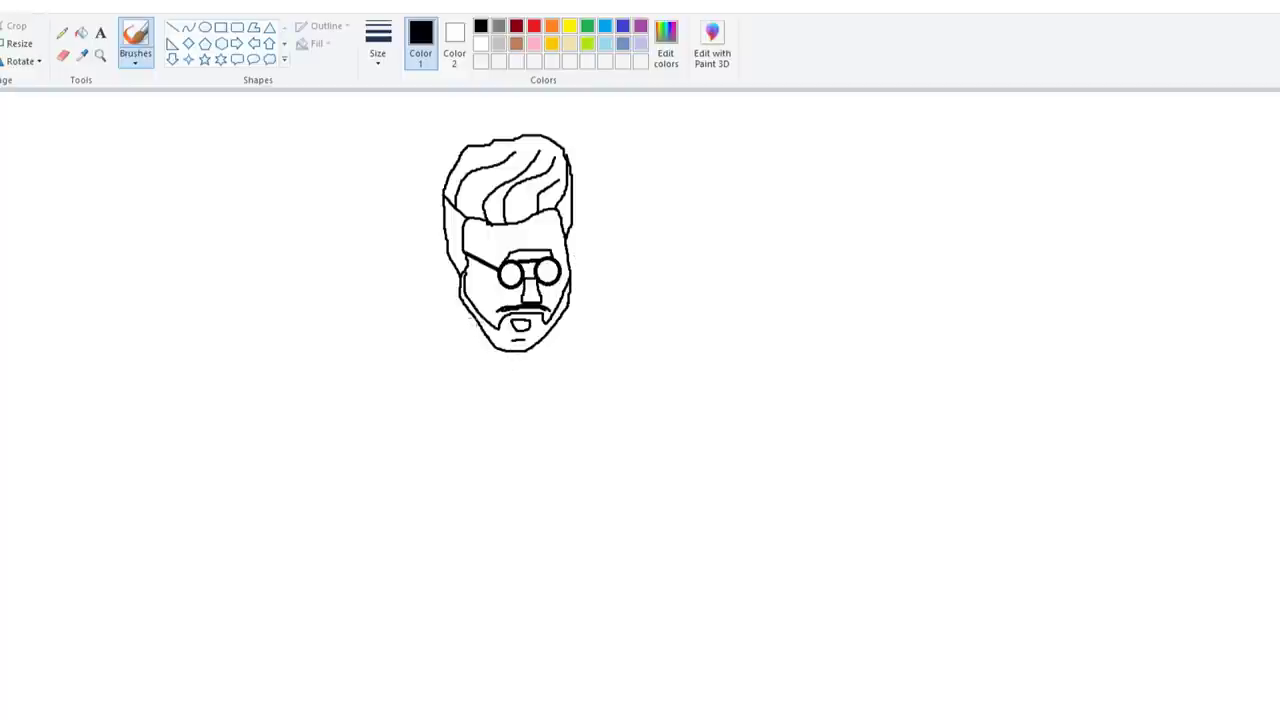
# Draw the neck line below the jaw and a small ear on each side of the head
pyautogui.moveTo(470, 314); pyautogui.dragTo(460, 339)
pyautogui.moveTo(465, 343); pyautogui.dragTo(497, 354)
pyautogui.moveTo(463, 246); pyautogui.dragTo(462, 266)
pyautogui.moveTo(572, 246); pyautogui.dragTo(578, 272)
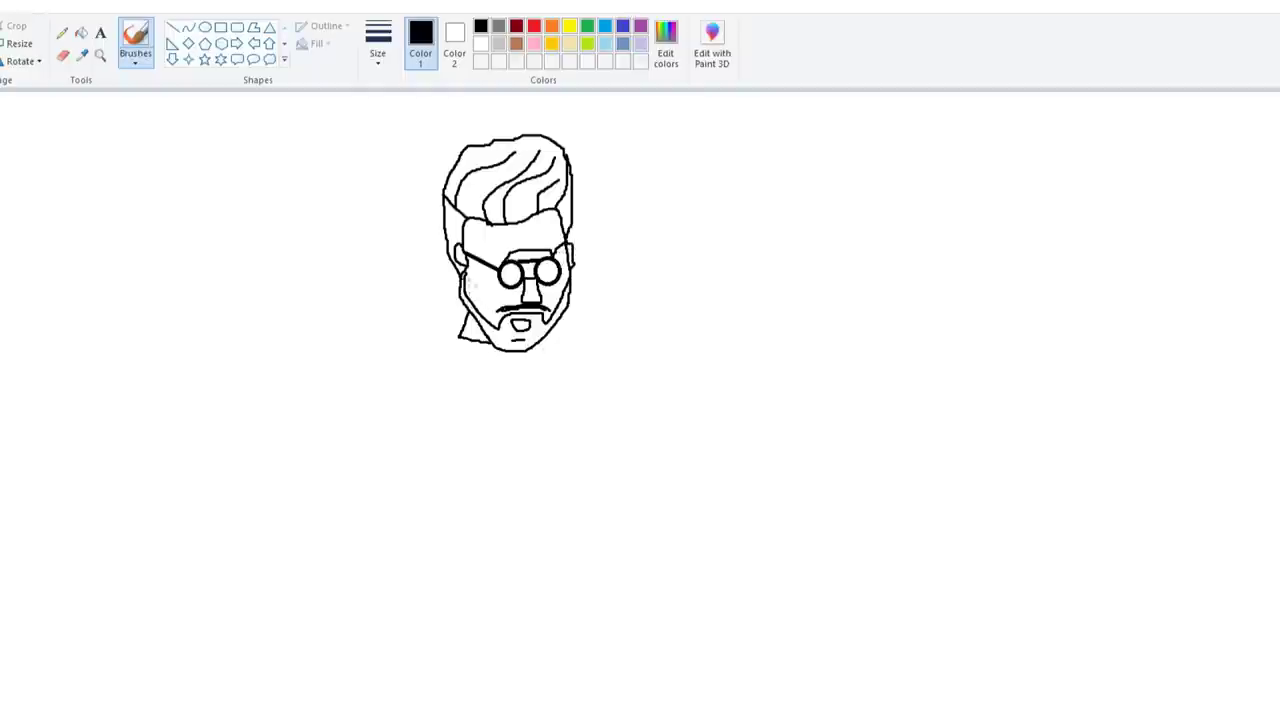
# Draw a wide high collar around the neck with fold lines, a small rectangle and a small triangle on its front
pyautogui.moveTo(460, 279)
pyautogui.mouseDown()
pyautogui.moveTo(414, 283)
pyautogui.moveTo(408, 310)
pyautogui.moveTo(462, 338)
pyautogui.mouseUp()
pyautogui.moveTo(411, 300)
pyautogui.mouseDown()
pyautogui.moveTo(426, 379)
pyautogui.moveTo(475, 405)
pyautogui.moveTo(534, 405)
pyautogui.moveTo(553, 357)
pyautogui.mouseUp()
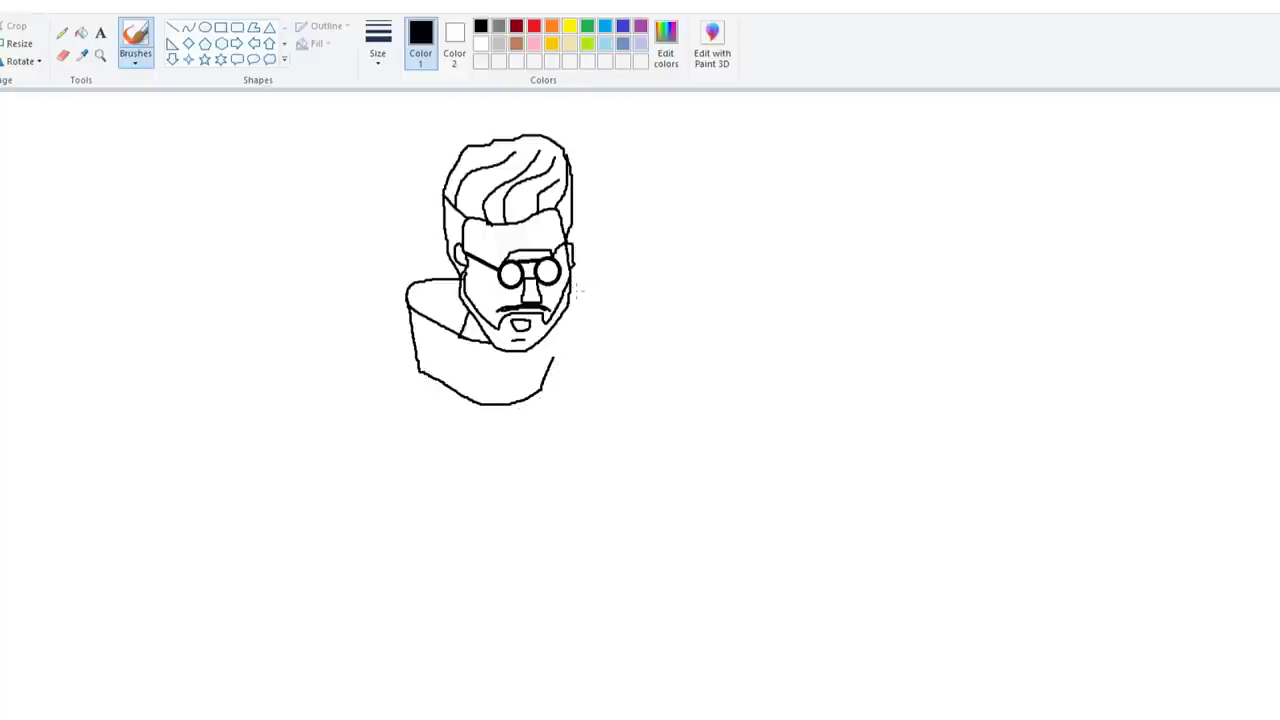
pyautogui.moveTo(573, 280)
pyautogui.mouseDown()
pyautogui.moveTo(588, 366)
pyautogui.moveTo(562, 384)
pyautogui.mouseUp()
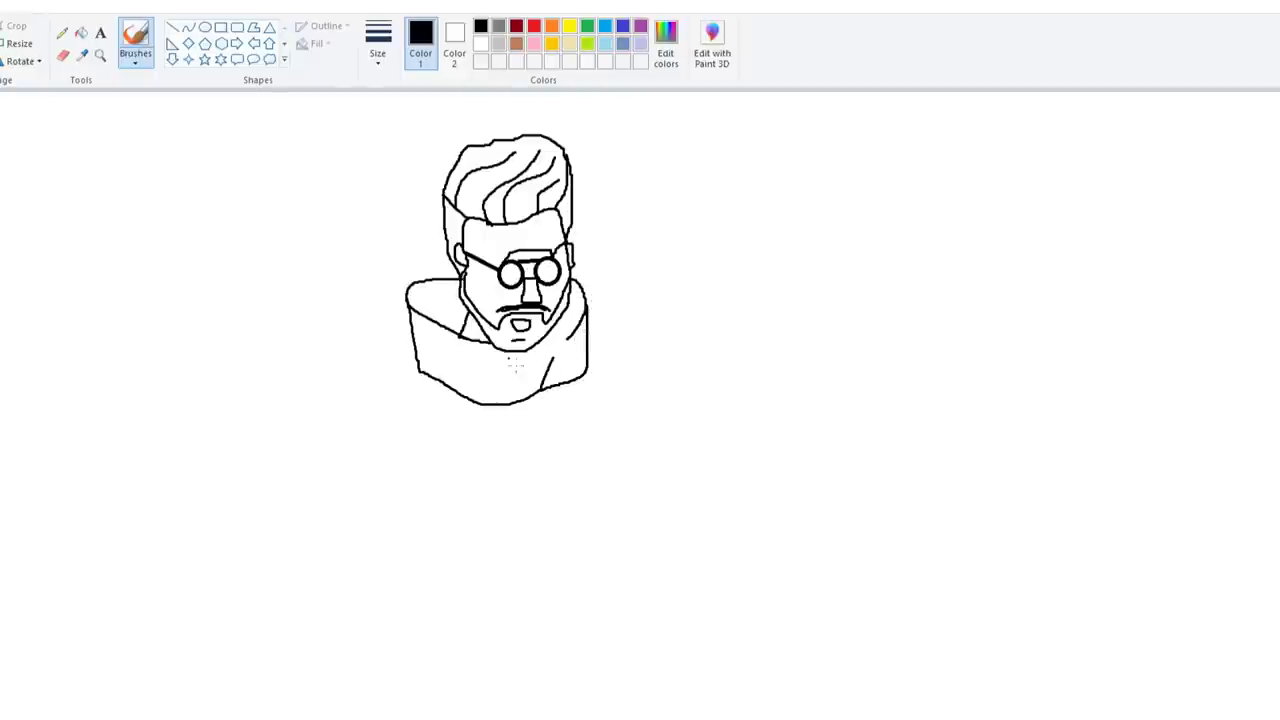
pyautogui.moveTo(487, 359)
pyautogui.mouseDown()
pyautogui.moveTo(489, 376)
pyautogui.moveTo(523, 358)
pyautogui.moveTo(462, 378)
pyautogui.moveTo(475, 378)
pyautogui.moveTo(475, 353)
pyautogui.moveTo(462, 354)
pyautogui.mouseUp()
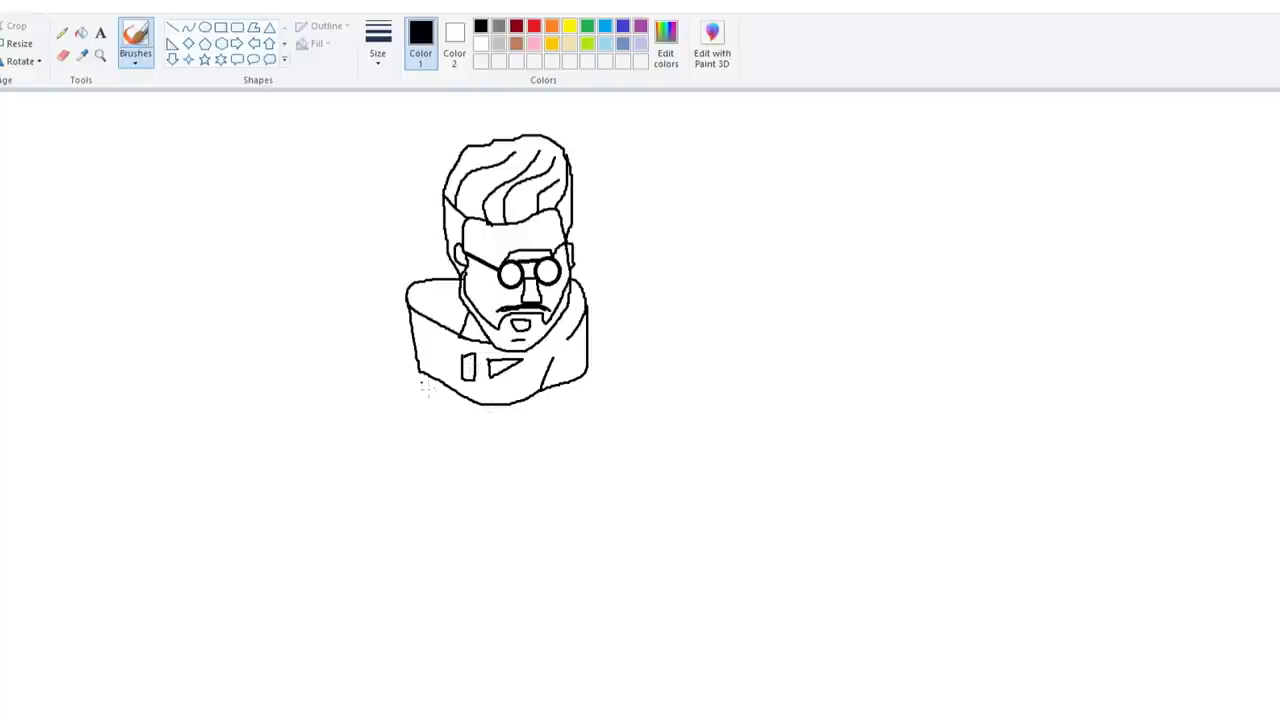
# Draw the coat's left edge, the left shoulder with its sleeve band, and the upper arm reaching outward
pyautogui.moveTo(416, 370)
pyautogui.mouseDown()
pyautogui.moveTo(373, 384)
pyautogui.moveTo(433, 535)
pyautogui.moveTo(446, 507)
pyautogui.moveTo(448, 523)
pyautogui.moveTo(425, 686)
pyautogui.mouseUp()
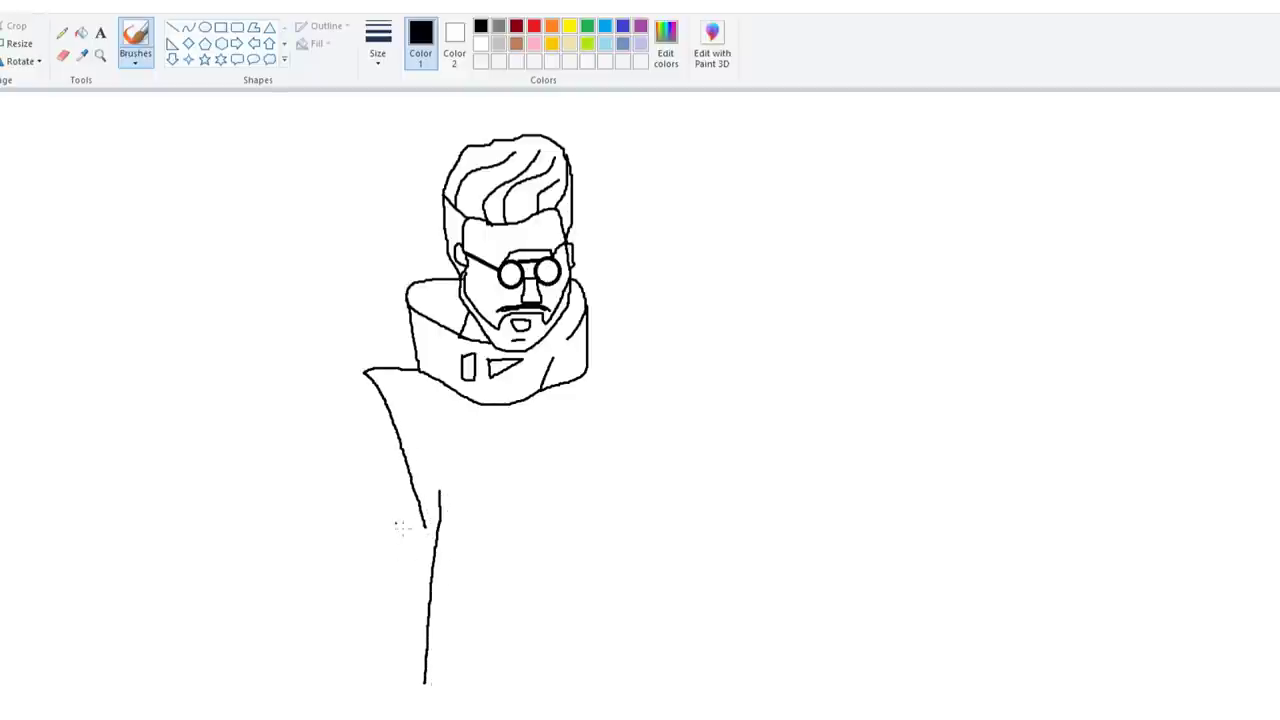
pyautogui.moveTo(427, 528); pyautogui.dragTo(435, 556)
pyautogui.moveTo(364, 371)
pyautogui.mouseDown()
pyautogui.moveTo(334, 394)
pyautogui.moveTo(370, 468)
pyautogui.moveTo(414, 486)
pyautogui.mouseUp()
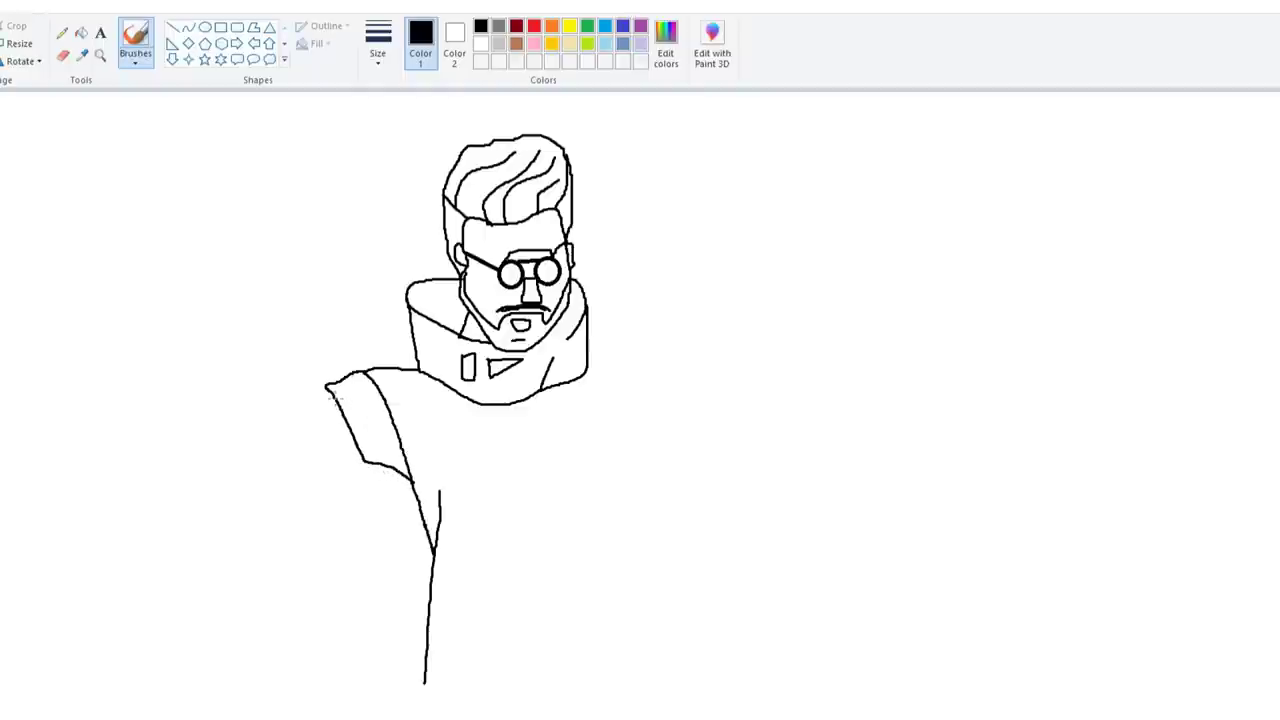
pyautogui.moveTo(328, 388)
pyautogui.mouseDown()
pyautogui.moveTo(269, 480)
pyautogui.moveTo(288, 507)
pyautogui.moveTo(368, 466)
pyautogui.mouseUp()
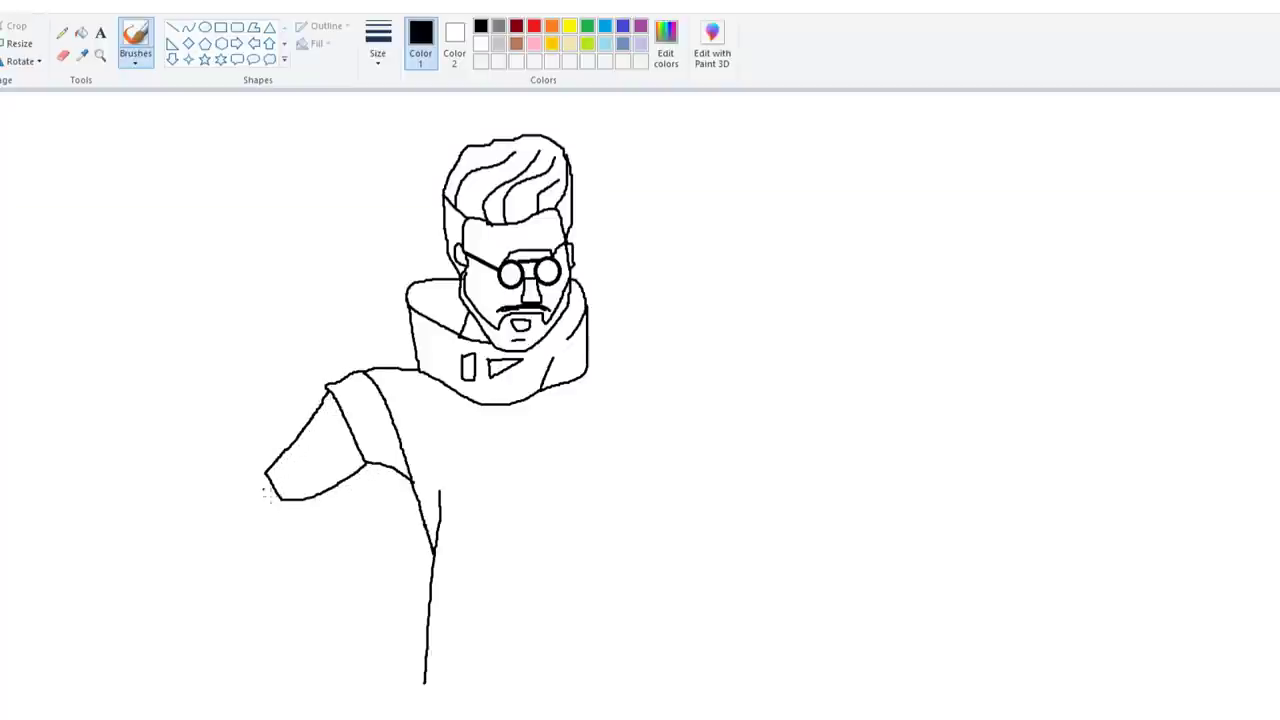
# Extend the left arm with an elbow cuff, pointed guard, forearm, wristband and clenched fist
pyautogui.moveTo(266, 471)
pyautogui.mouseDown()
pyautogui.moveTo(262, 507)
pyautogui.moveTo(290, 506)
pyautogui.mouseUp()
pyautogui.moveTo(256, 498)
pyautogui.mouseDown()
pyautogui.moveTo(246, 466)
pyautogui.moveTo(205, 512)
pyautogui.moveTo(238, 540)
pyautogui.moveTo(302, 553)
pyautogui.moveTo(272, 512)
pyautogui.mouseUp()
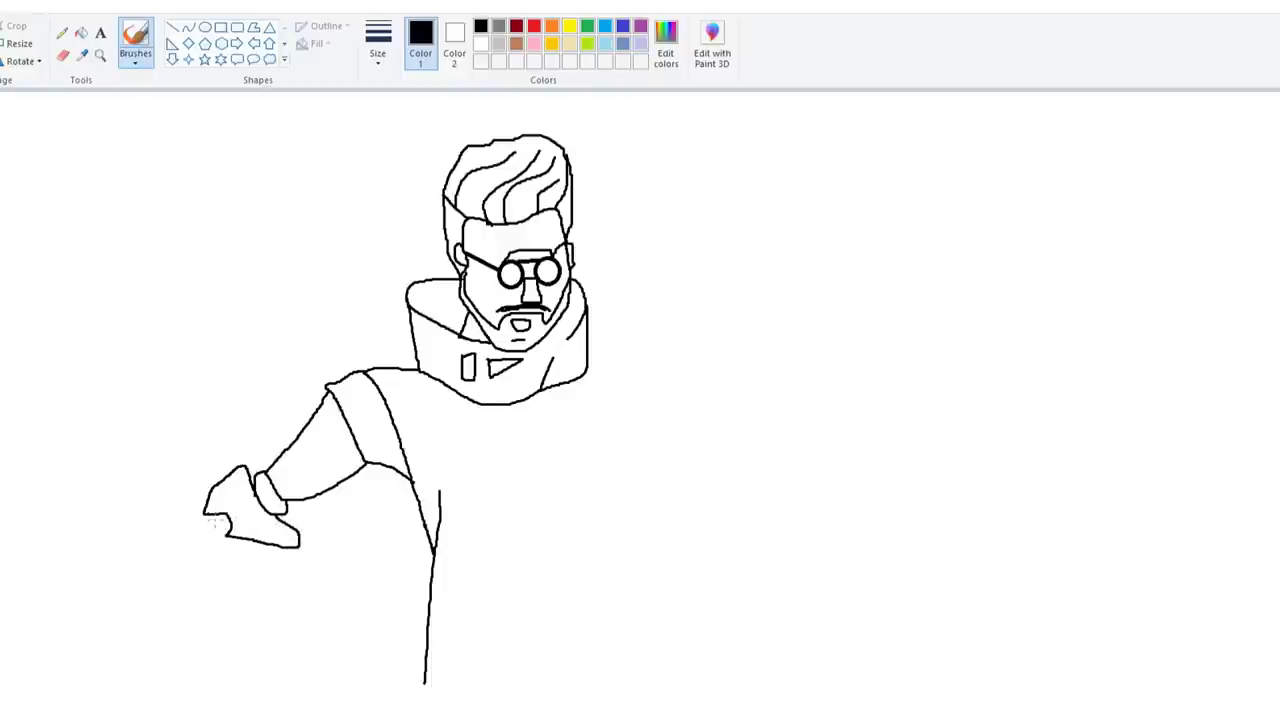
pyautogui.moveTo(210, 515)
pyautogui.mouseDown()
pyautogui.moveTo(170, 532)
pyautogui.moveTo(156, 556)
pyautogui.moveTo(168, 565)
pyautogui.moveTo(233, 541)
pyautogui.moveTo(184, 556)
pyautogui.mouseUp()
pyautogui.moveTo(158, 545); pyautogui.dragTo(160, 564)
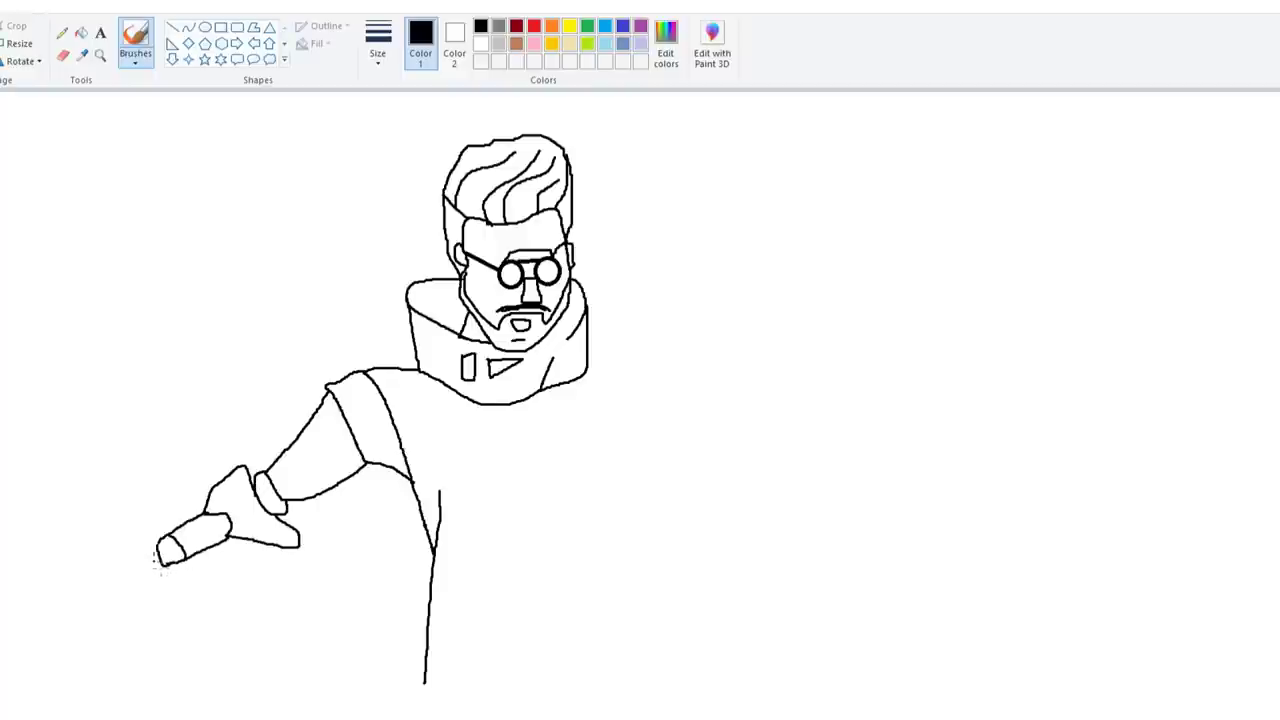
pyautogui.moveTo(160, 546)
pyautogui.mouseDown()
pyautogui.moveTo(131, 590)
pyautogui.moveTo(140, 606)
pyautogui.moveTo(176, 606)
pyautogui.moveTo(184, 562)
pyautogui.mouseUp()
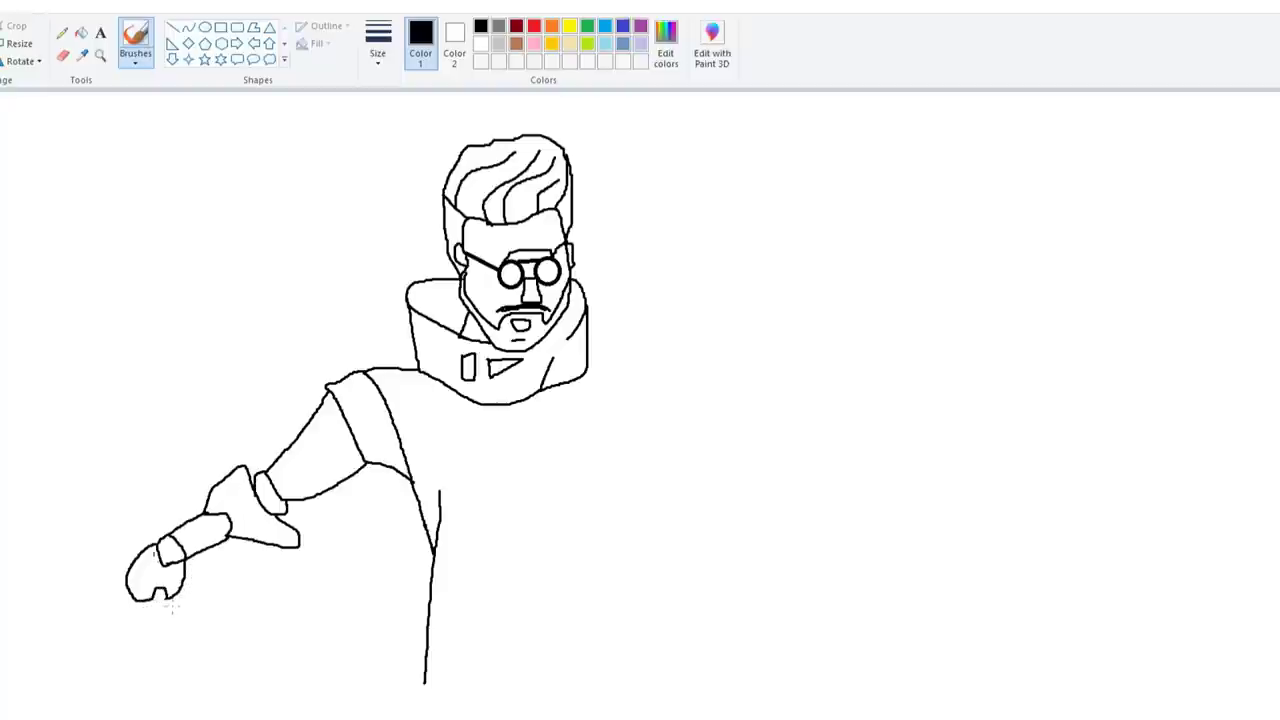
pyautogui.moveTo(168, 594)
pyautogui.mouseDown()
pyautogui.moveTo(178, 602)
pyautogui.moveTo(146, 614)
pyautogui.moveTo(166, 612)
pyautogui.mouseUp()
# Draw the coat's front opening below the collar with a folded lapel and two slanted straps across the chest
pyautogui.moveTo(479, 405); pyautogui.dragTo(486, 571)
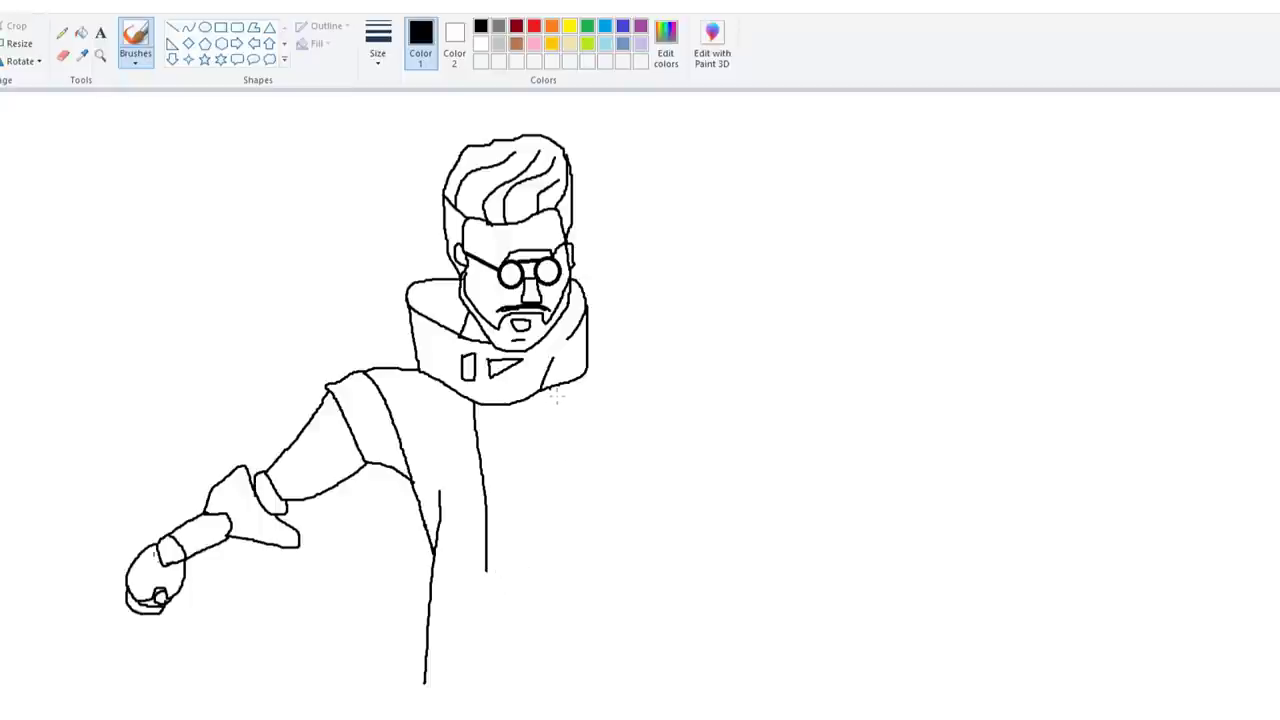
pyautogui.moveTo(552, 388)
pyautogui.mouseDown()
pyautogui.moveTo(563, 474)
pyautogui.moveTo(506, 450)
pyautogui.moveTo(552, 391)
pyautogui.mouseUp()
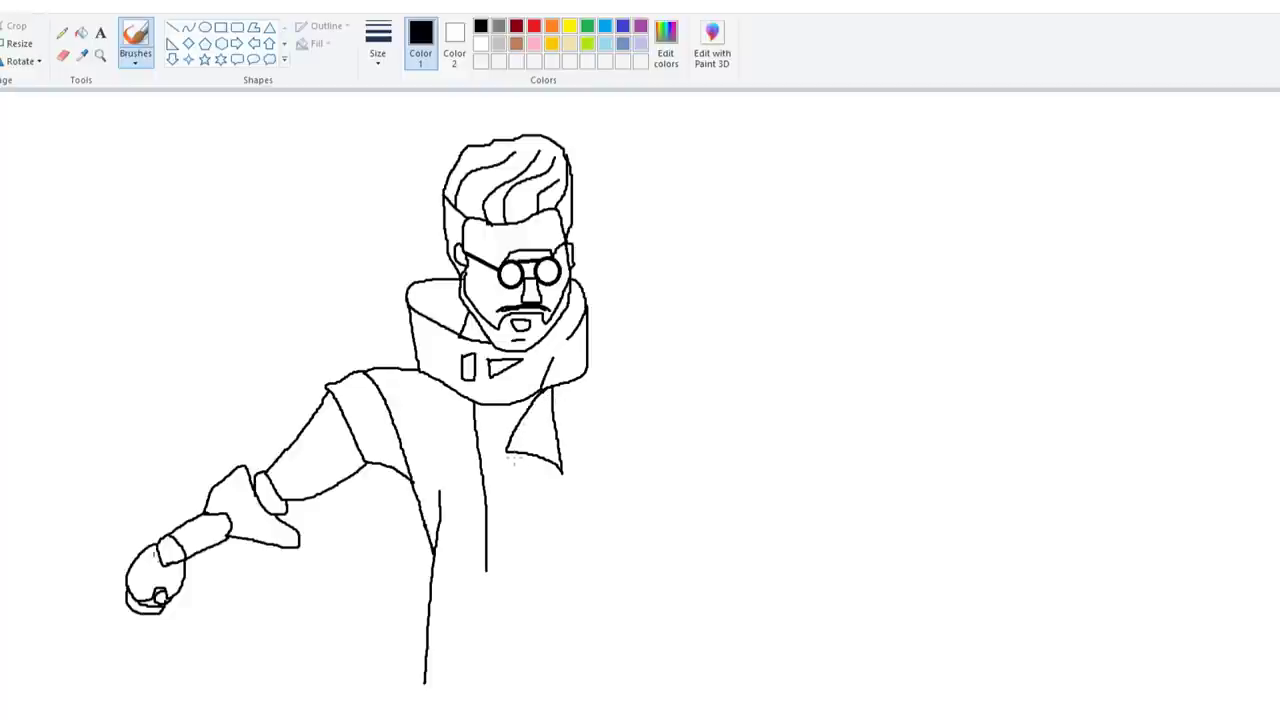
pyautogui.moveTo(509, 456)
pyautogui.mouseDown()
pyautogui.moveTo(511, 470)
pyautogui.moveTo(550, 462)
pyautogui.moveTo(500, 490)
pyautogui.moveTo(565, 466)
pyautogui.mouseUp()
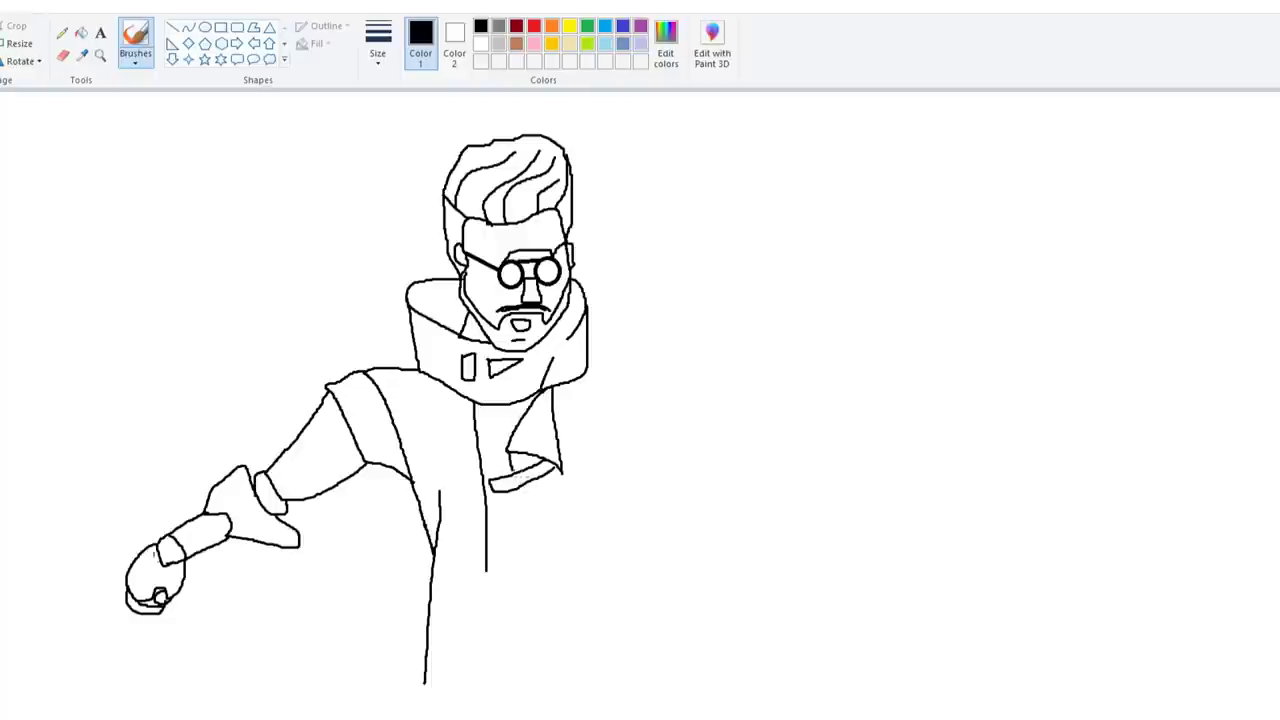
pyautogui.moveTo(521, 486); pyautogui.dragTo(558, 556)
pyautogui.hotkey('ctrl', 'z')
pyautogui.moveTo(503, 521)
pyautogui.mouseDown()
pyautogui.moveTo(578, 500)
pyautogui.moveTo(537, 530)
pyautogui.moveTo(503, 523)
pyautogui.mouseUp()
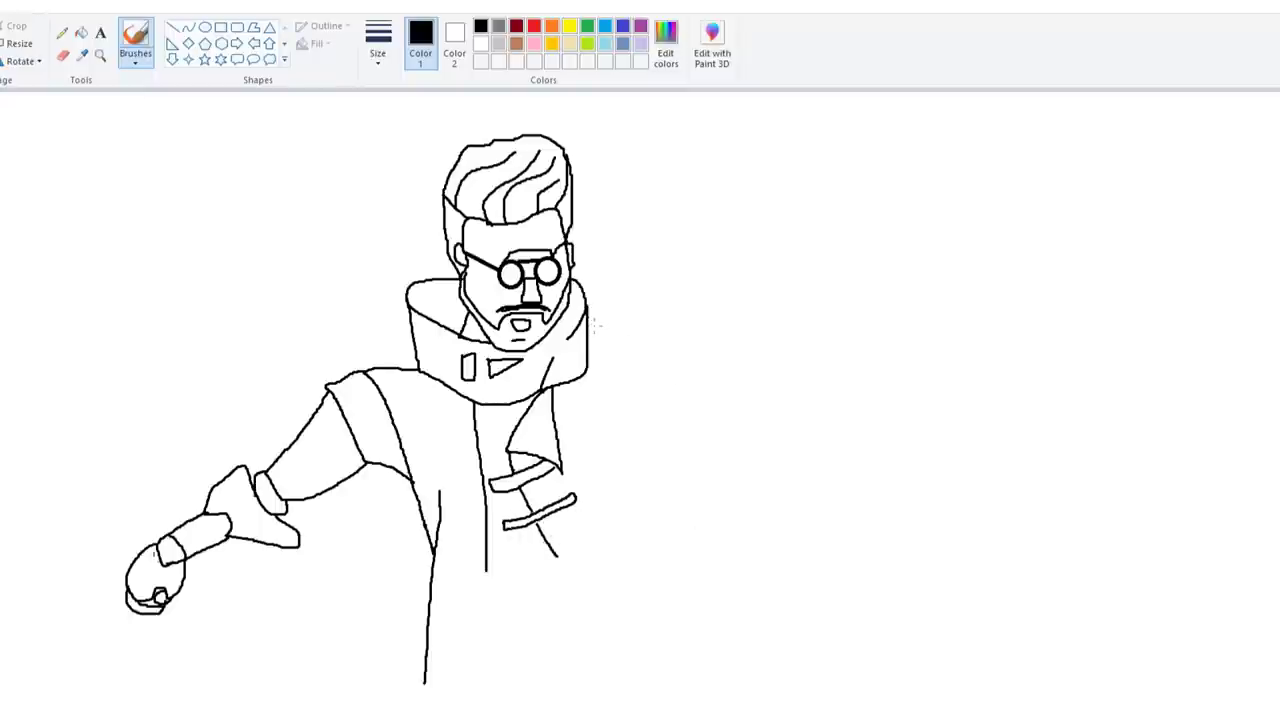
# Draw the right shoulder, its banded short sleeve, the coat's right edge, and the upper line of the arm
pyautogui.moveTo(590, 323)
pyautogui.mouseDown()
pyautogui.moveTo(675, 375)
pyautogui.moveTo(666, 437)
pyautogui.moveTo(612, 418)
pyautogui.mouseUp()
pyautogui.moveTo(603, 368); pyautogui.dragTo(643, 590)
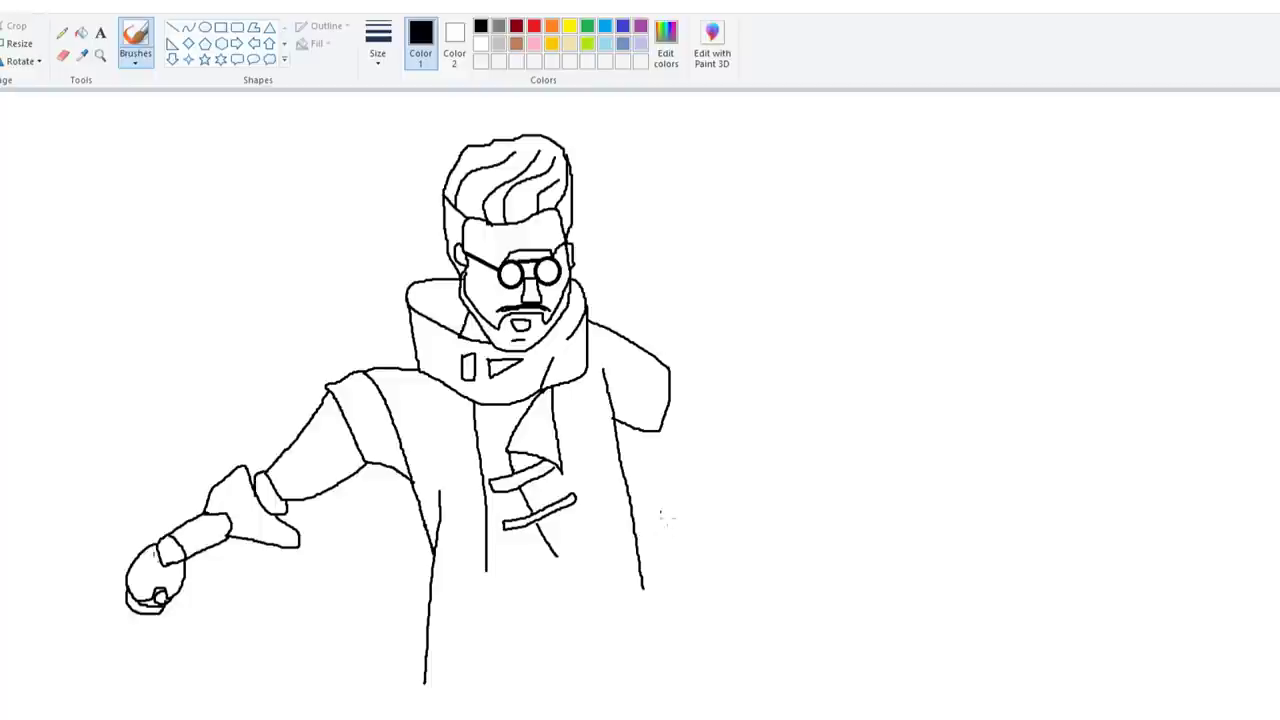
pyautogui.moveTo(665, 366); pyautogui.dragTo(656, 434)
pyautogui.moveTo(668, 369); pyautogui.dragTo(733, 468)
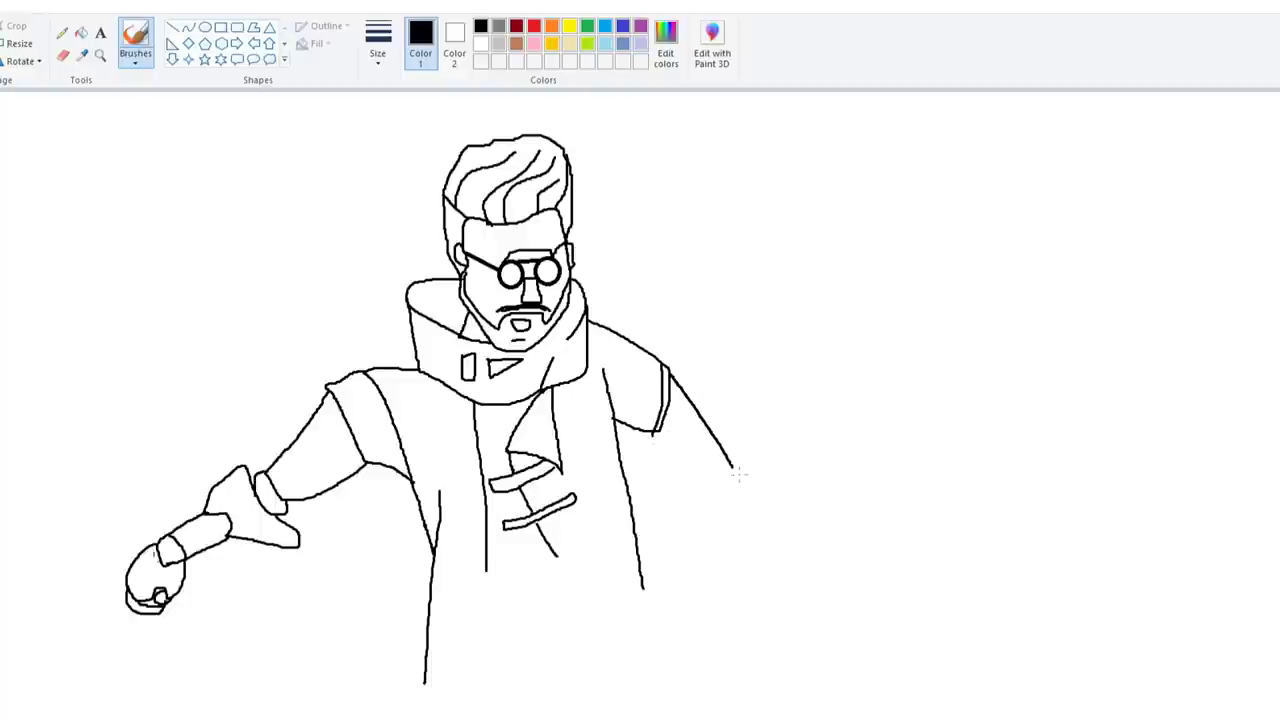
# Complete the right arm with its lower line, pointed elbow guard, forearm, wristband and fist
pyautogui.moveTo(652, 433)
pyautogui.mouseDown()
pyautogui.moveTo(707, 482)
pyautogui.moveTo(735, 473)
pyautogui.moveTo(693, 480)
pyautogui.moveTo(724, 525)
pyautogui.moveTo(754, 510)
pyautogui.moveTo(766, 449)
pyautogui.moveTo(734, 467)
pyautogui.mouseUp()
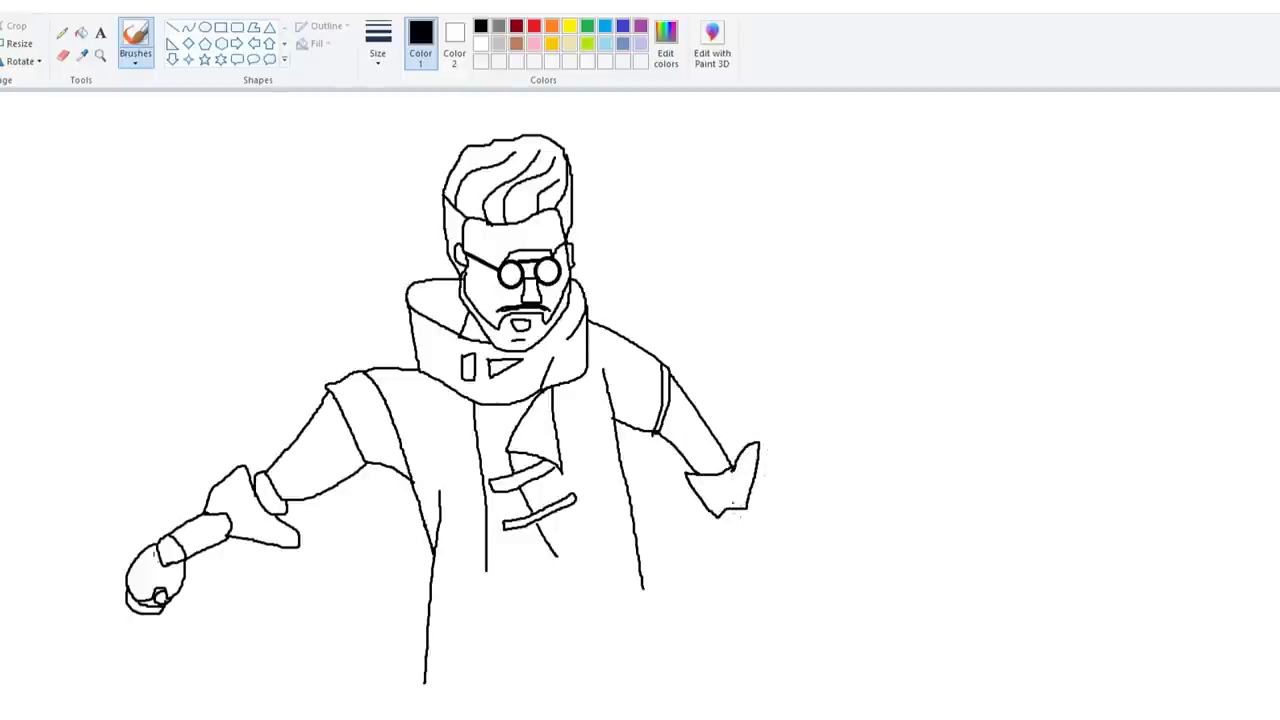
pyautogui.moveTo(719, 513)
pyautogui.mouseDown()
pyautogui.moveTo(743, 550)
pyautogui.moveTo(762, 530)
pyautogui.moveTo(755, 514)
pyautogui.moveTo(737, 563)
pyautogui.moveTo(758, 531)
pyautogui.mouseUp()
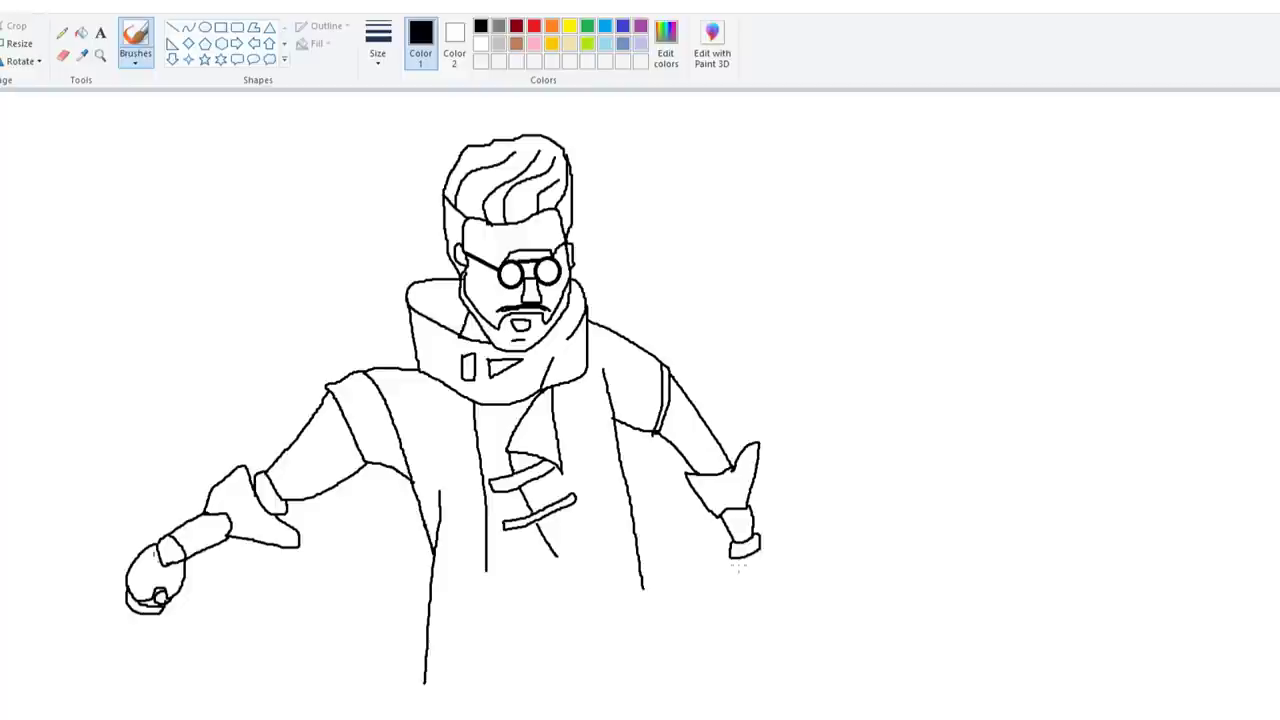
pyautogui.moveTo(731, 557)
pyautogui.mouseDown()
pyautogui.moveTo(750, 600)
pyautogui.moveTo(738, 605)
pyautogui.moveTo(771, 605)
pyautogui.moveTo(761, 548)
pyautogui.mouseUp()
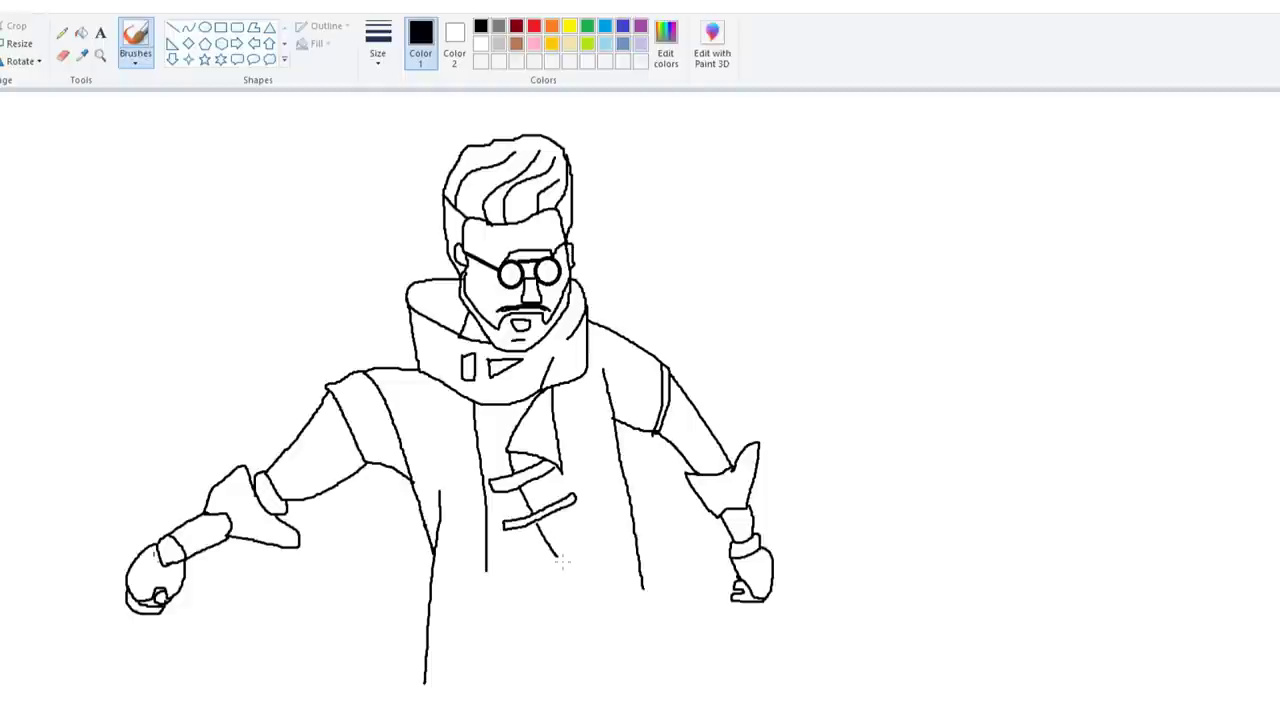
# Extend the inner and outer edges of both coat tails down to the canvas's visible lower edge
pyautogui.moveTo(561, 561); pyautogui.dragTo(648, 710)
pyautogui.moveTo(645, 588); pyautogui.dragTo(674, 718)
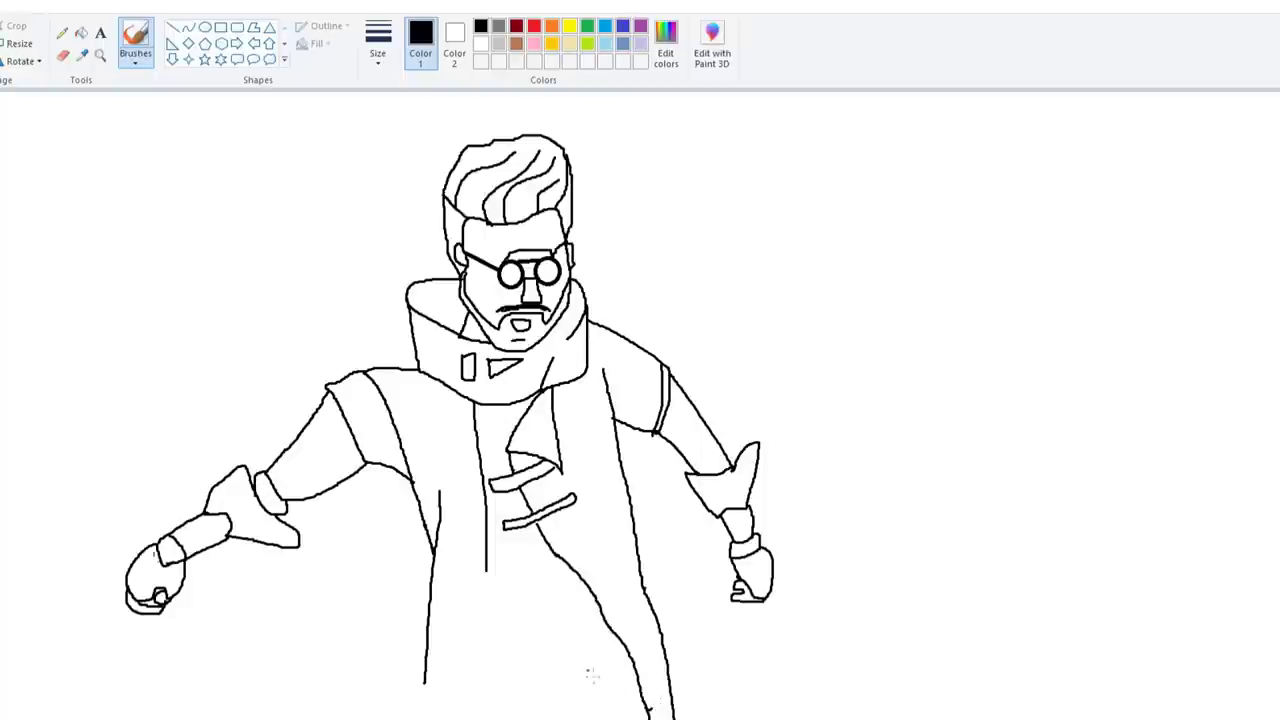
pyautogui.moveTo(425, 683); pyautogui.dragTo(418, 719)
pyautogui.moveTo(459, 613); pyautogui.dragTo(450, 719)
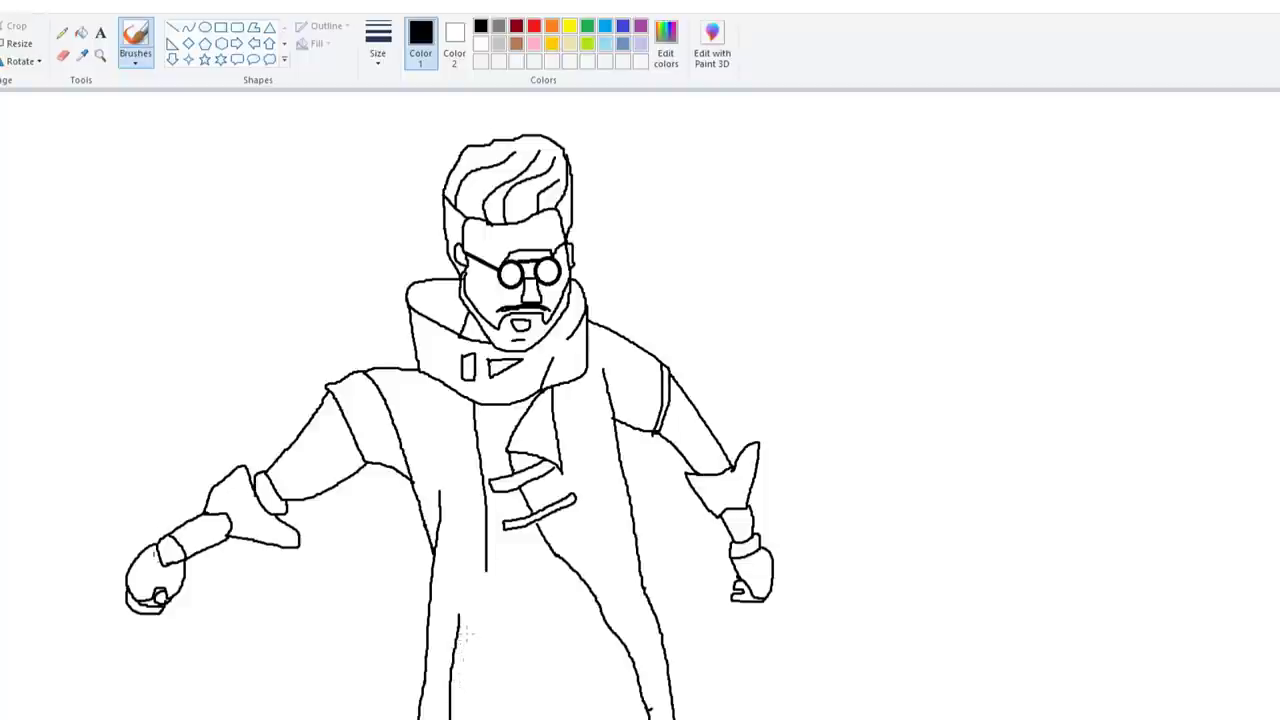
# Draw a belt across the waist with a loop and hanging end, and slanted shirt hem lines above it
pyautogui.moveTo(459, 625); pyautogui.dragTo(600, 607)
pyautogui.moveTo(455, 661)
pyautogui.mouseDown()
pyautogui.moveTo(565, 667)
pyautogui.moveTo(624, 645)
pyautogui.mouseUp()
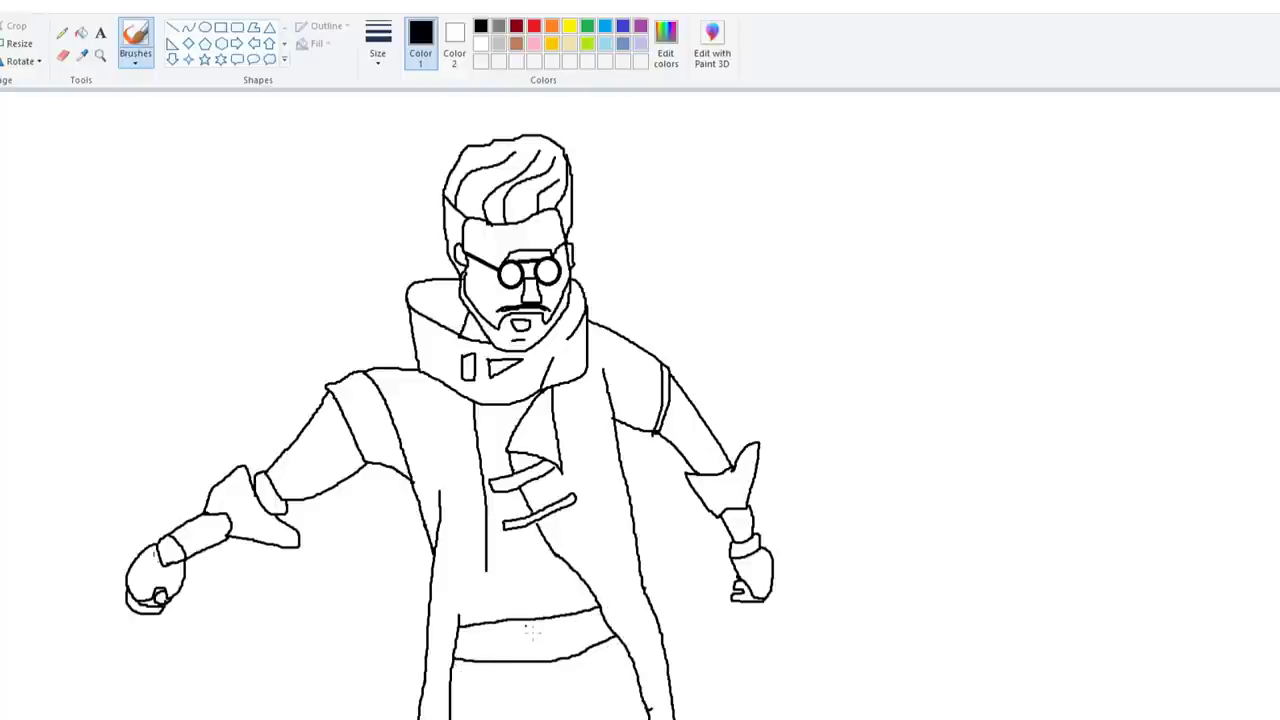
pyautogui.moveTo(521, 619)
pyautogui.mouseDown()
pyautogui.moveTo(496, 648)
pyautogui.moveTo(528, 668)
pyautogui.mouseUp()
pyautogui.moveTo(532, 621)
pyautogui.mouseDown()
pyautogui.moveTo(514, 633)
pyautogui.moveTo(530, 664)
pyautogui.mouseUp()
pyautogui.moveTo(527, 633)
pyautogui.mouseDown()
pyautogui.moveTo(578, 674)
pyautogui.moveTo(562, 682)
pyautogui.moveTo(541, 668)
pyautogui.mouseUp()
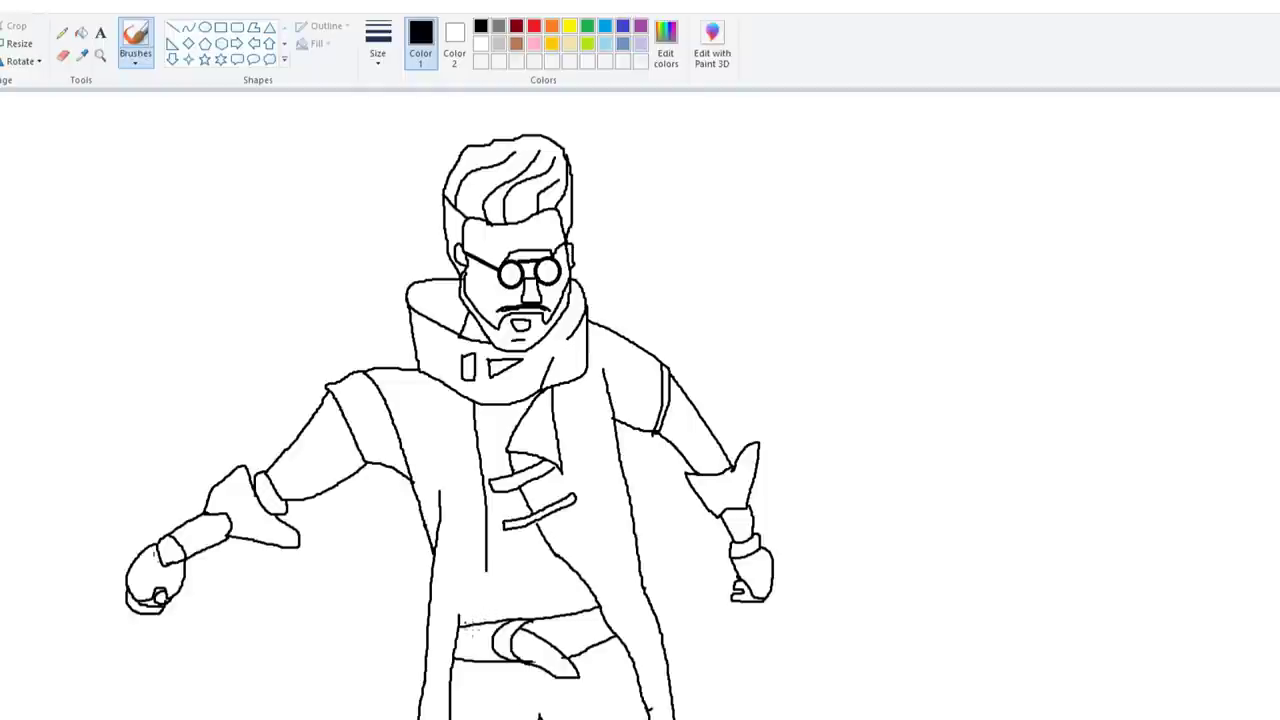
pyautogui.moveTo(482, 612); pyautogui.dragTo(552, 546)
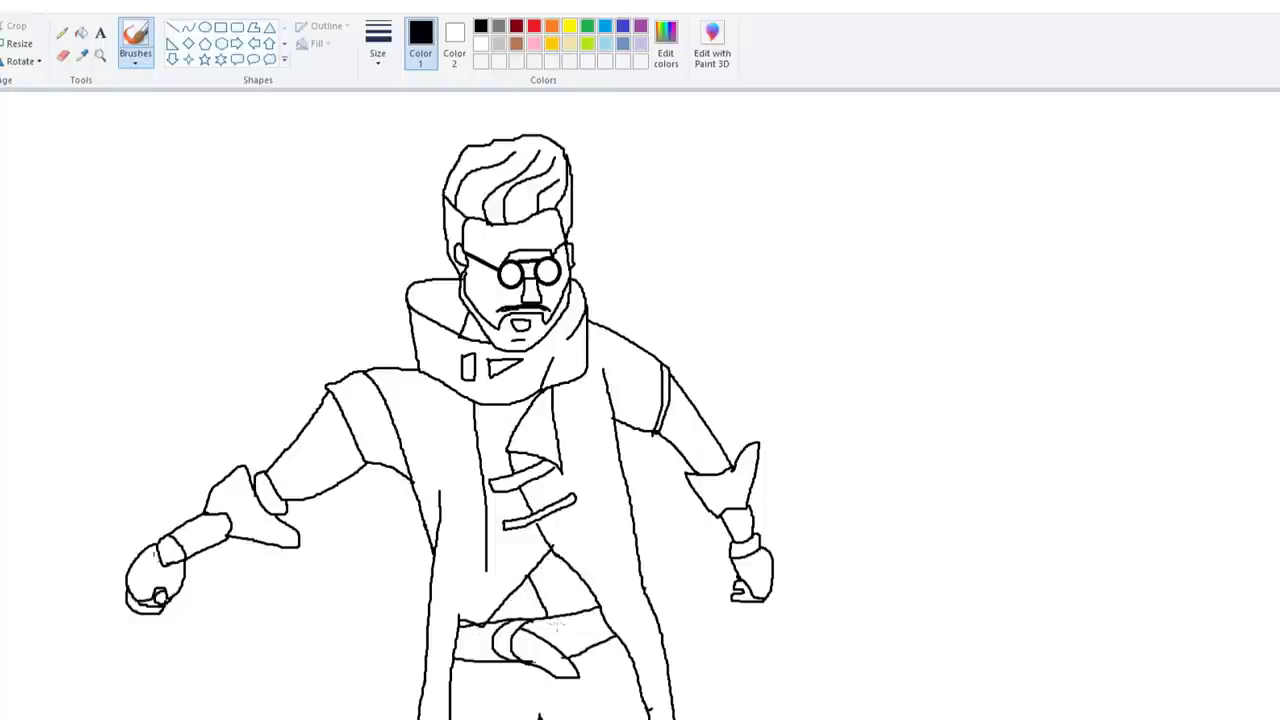
# Draw a slanted line closing the shirt flap above the belt and extend the inner coat line down to the belt
pyautogui.moveTo(554, 622); pyautogui.dragTo(598, 585)
pyautogui.moveTo(488, 570); pyautogui.dragTo(458, 628)
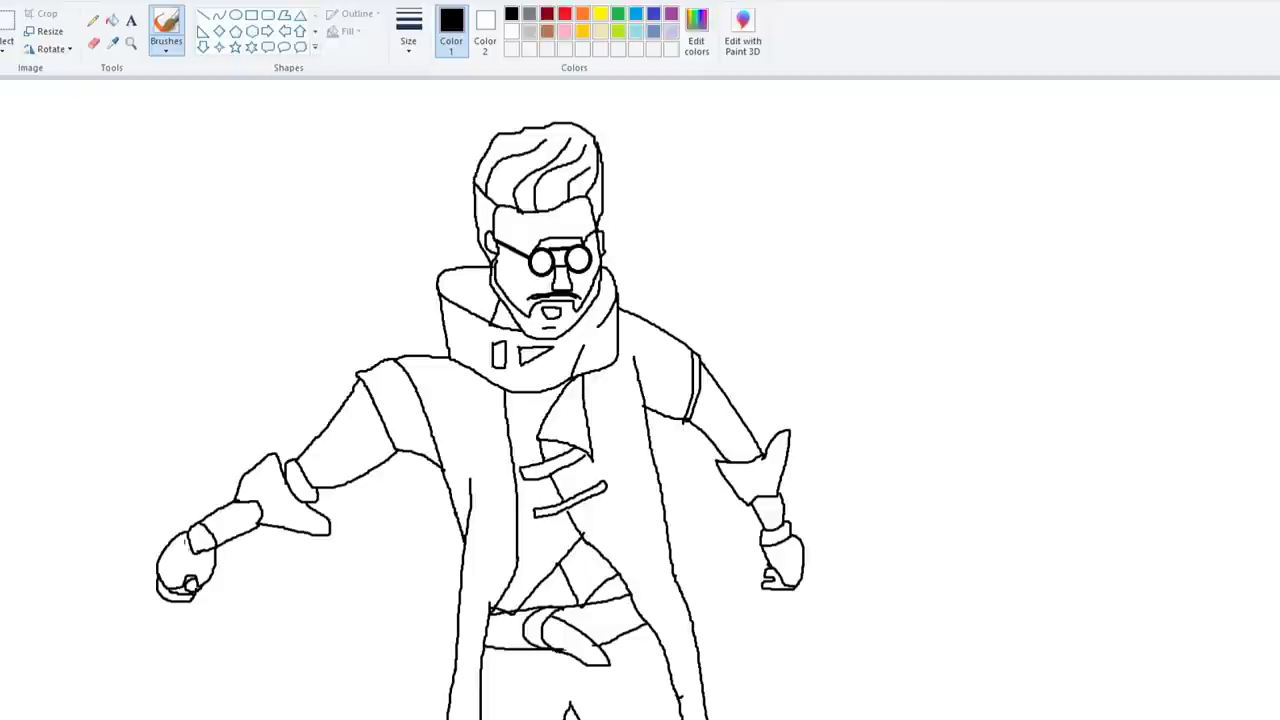
# Fill the swept-up hair and both side sections of hair with brown
pyautogui.click(547, 31)
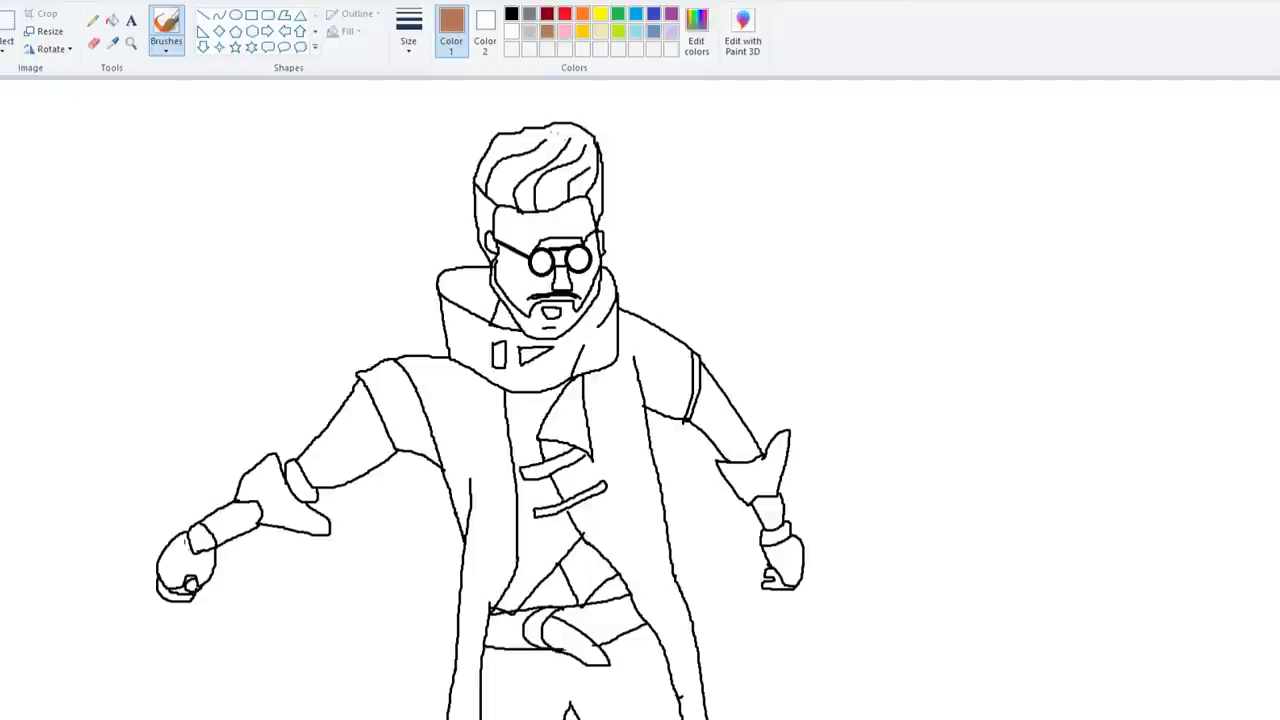
pyautogui.click(112, 20)
pyautogui.click(512, 184)
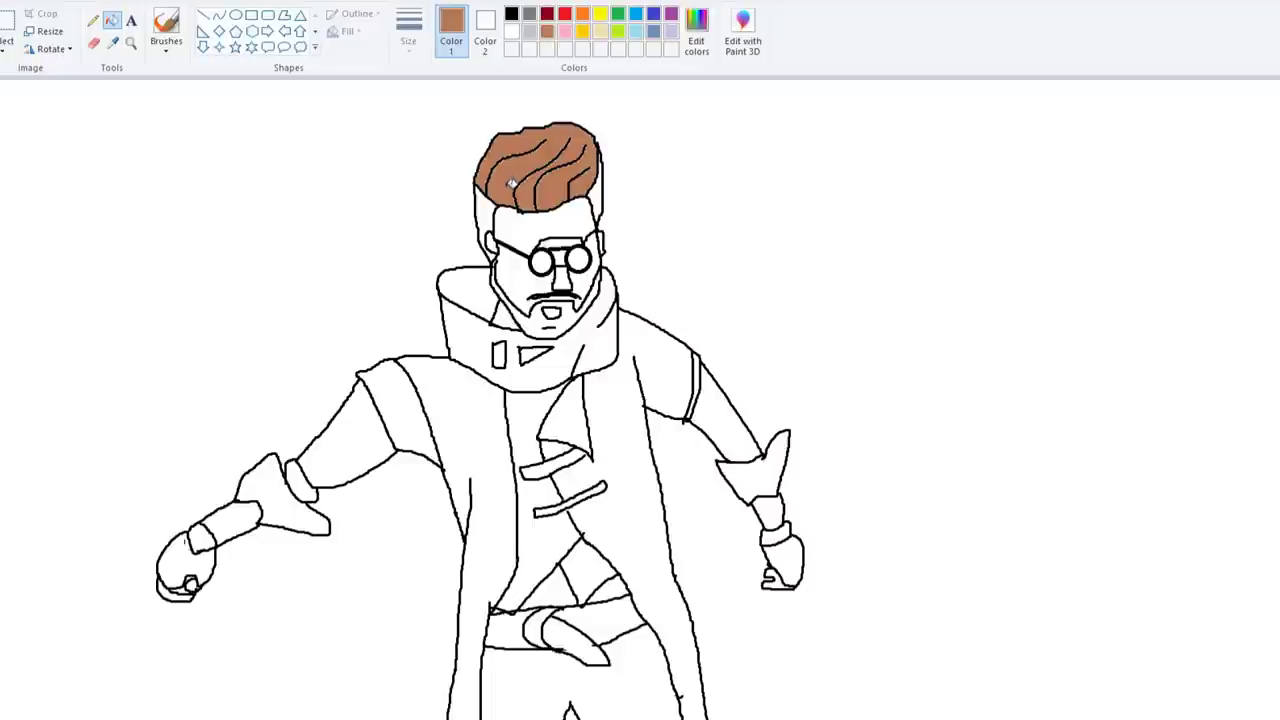
pyautogui.click(598, 196)
pyautogui.click(488, 216)
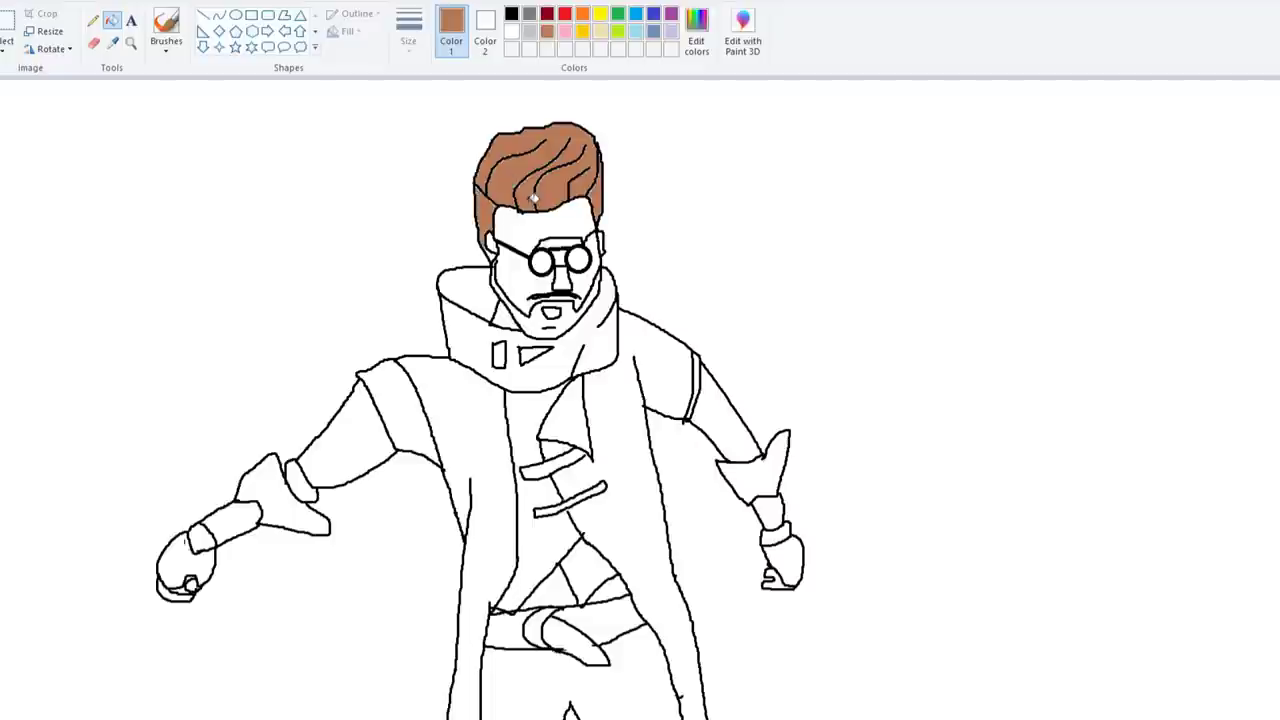
# Fill both round glasses lenses with red and the beard with black
pyautogui.click(563, 16)
pyautogui.click(541, 263)
pyautogui.click(580, 262)
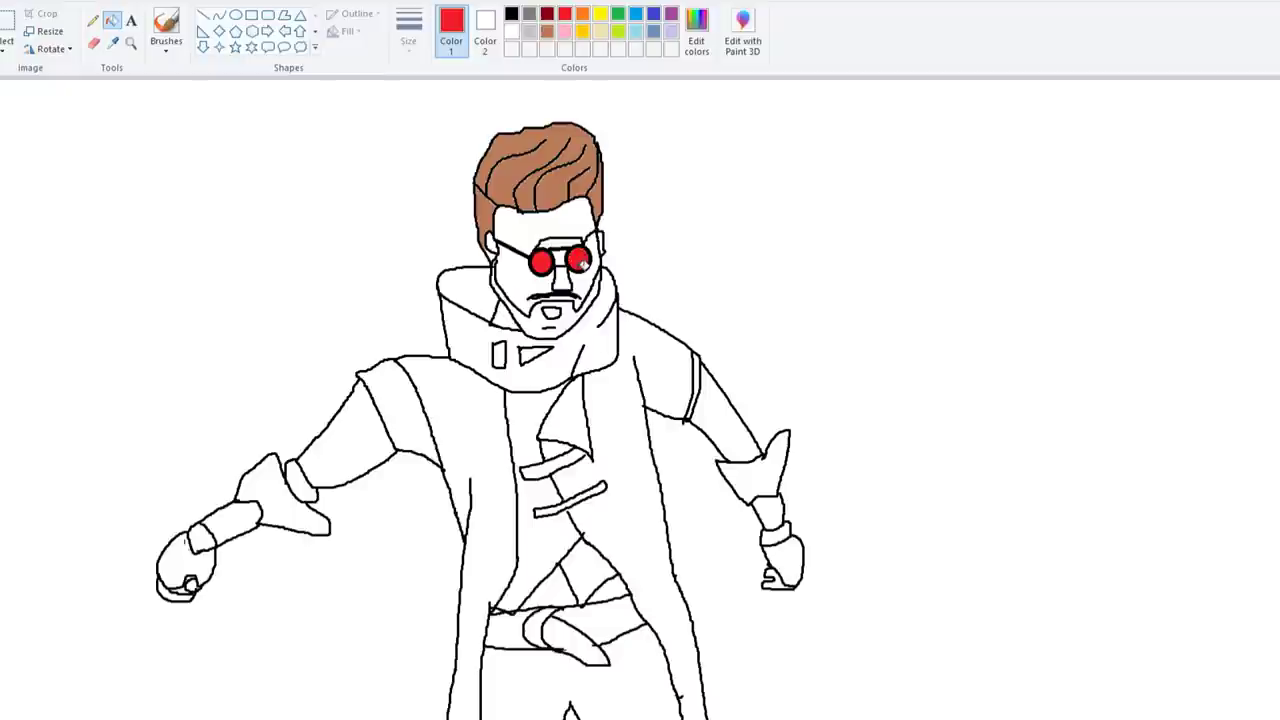
pyautogui.click(511, 13)
pyautogui.click(526, 325)
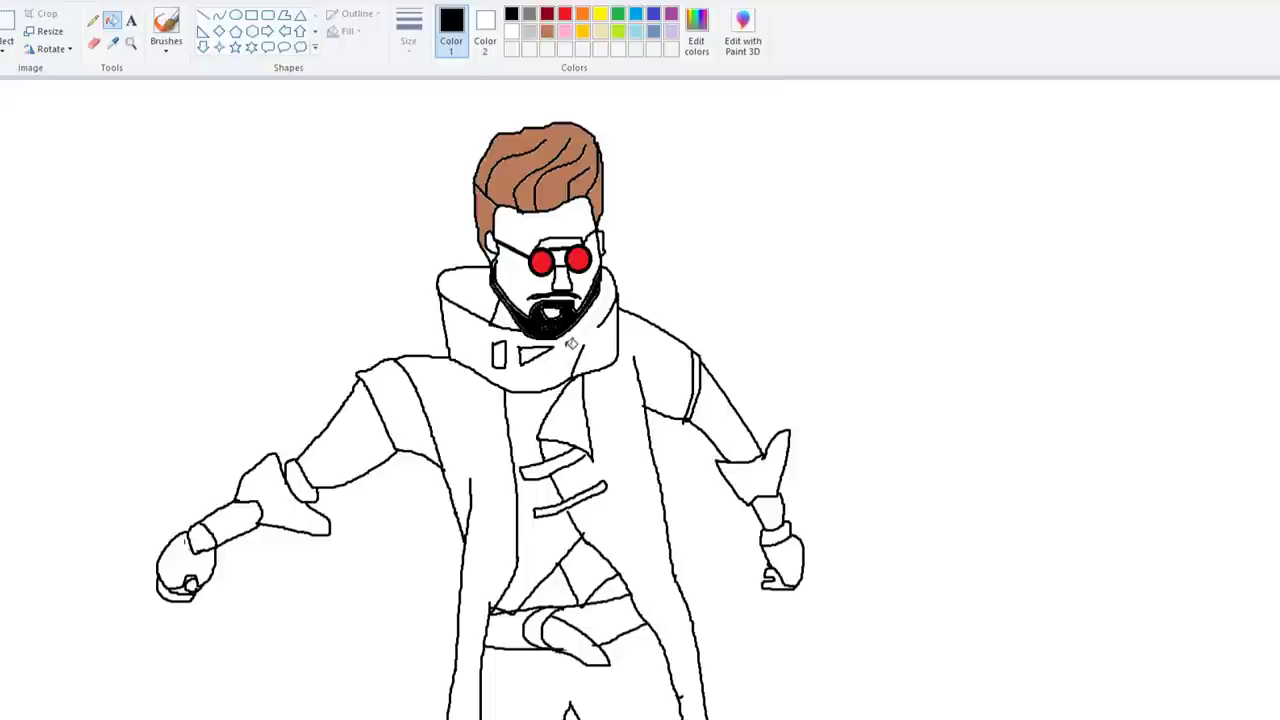
pyautogui.click(478, 347)
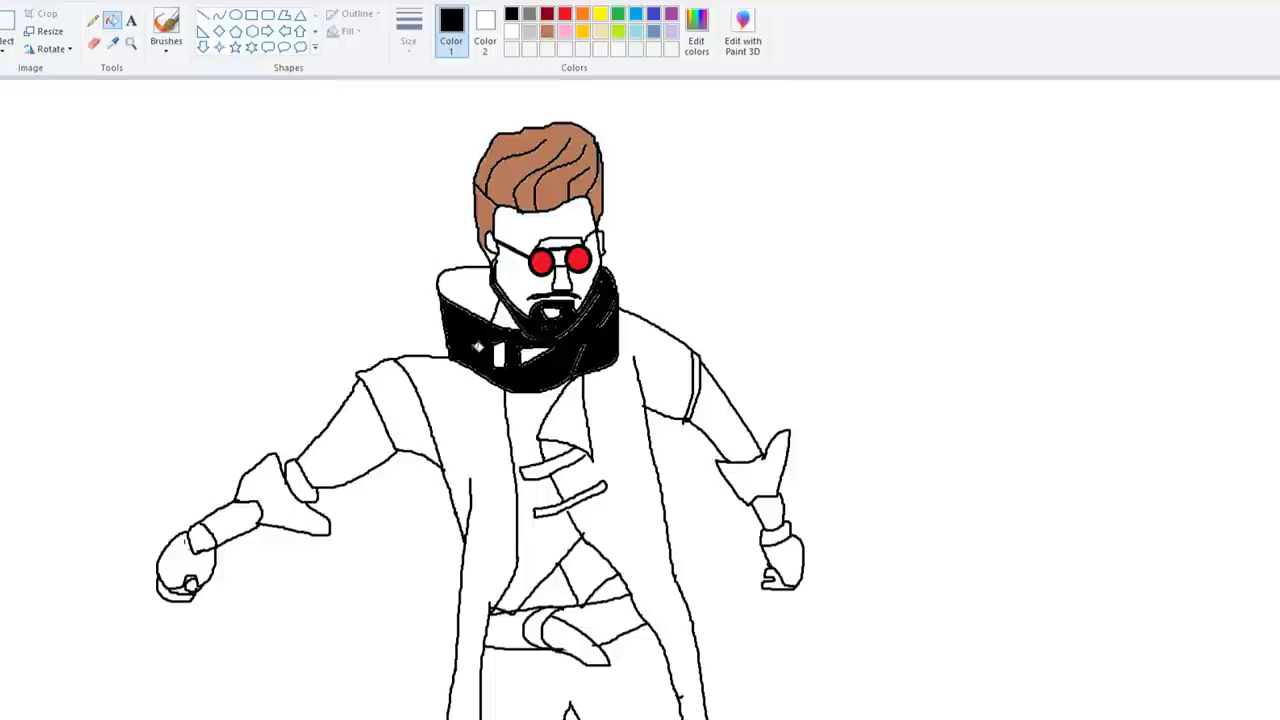
pyautogui.click(472, 308)
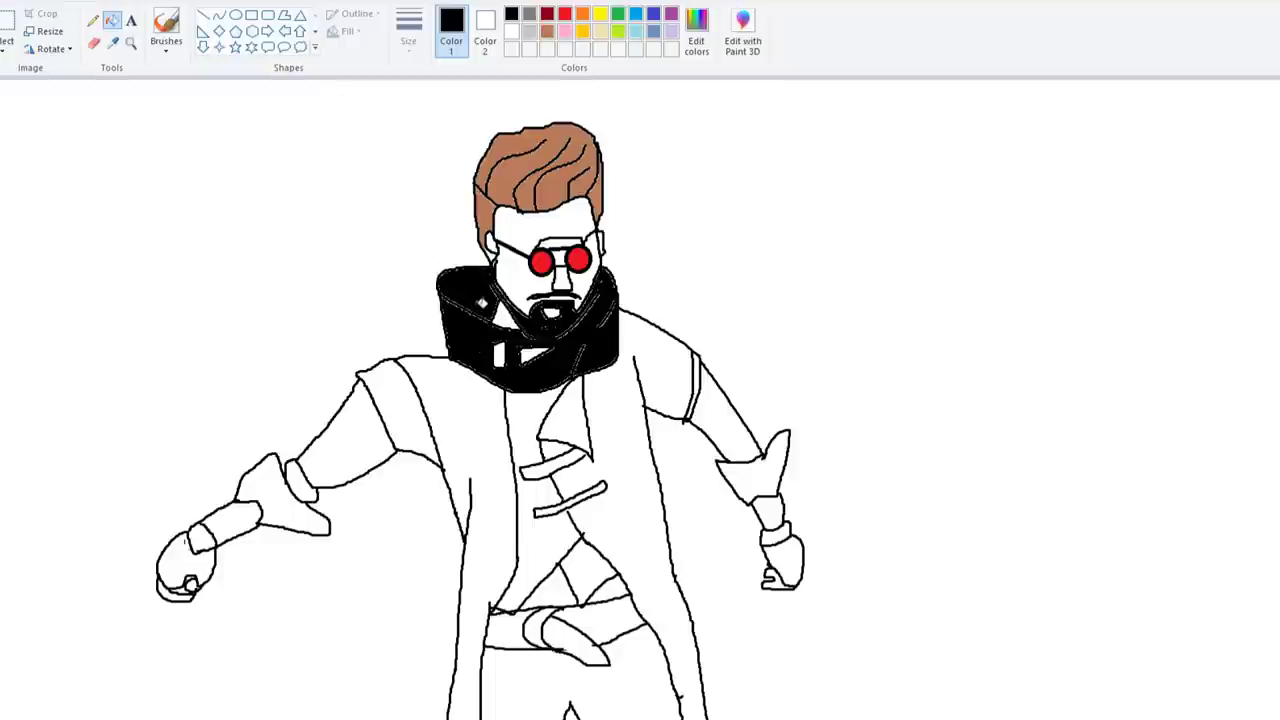
pyautogui.hotkey('ctrl', 'z')
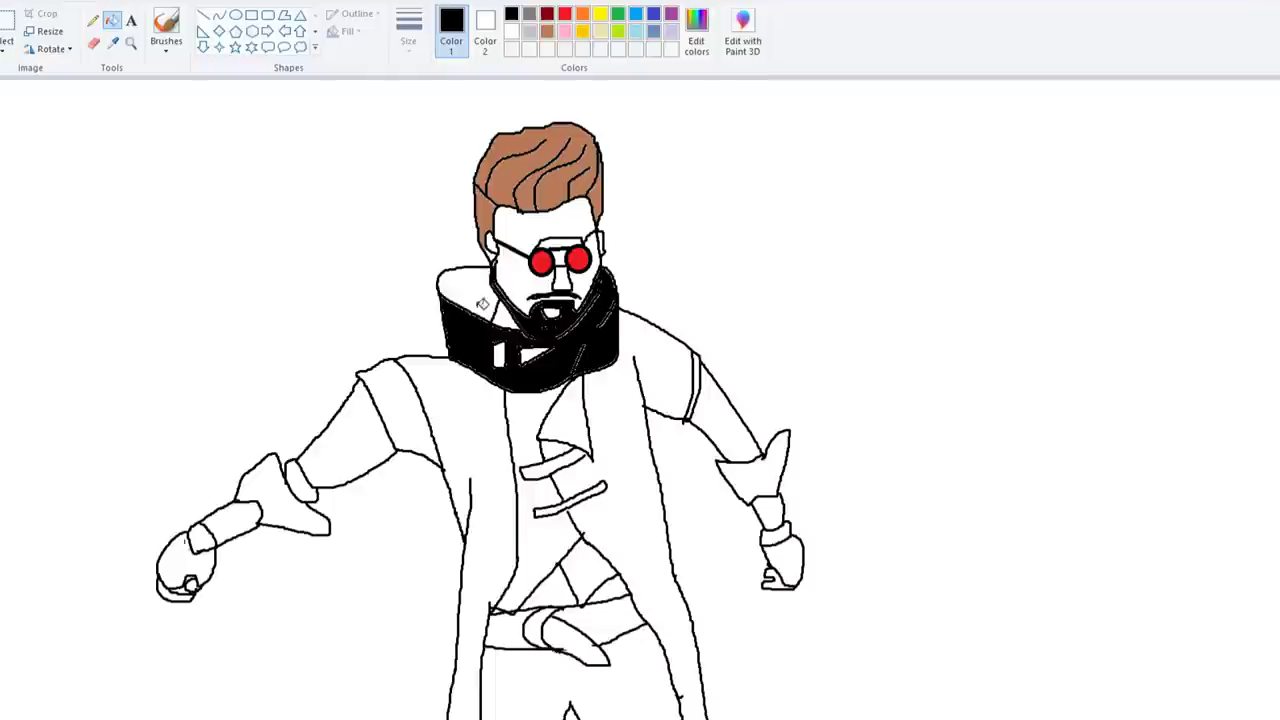
pyautogui.hotkey('ctrl', 'z')
# Fill the collar's inside and outside, both coat halves, the shirt front and the lower shirt flap with dark gray
pyautogui.click(528, 16)
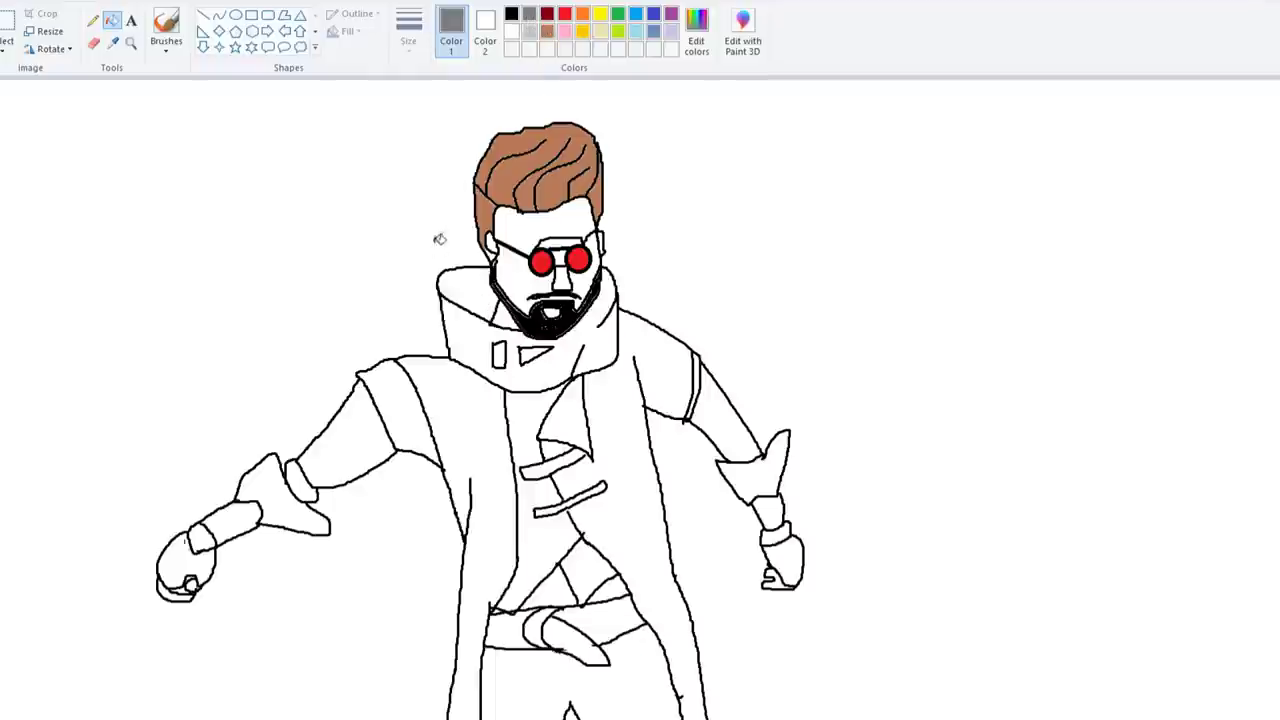
pyautogui.click(472, 307)
pyautogui.click(470, 345)
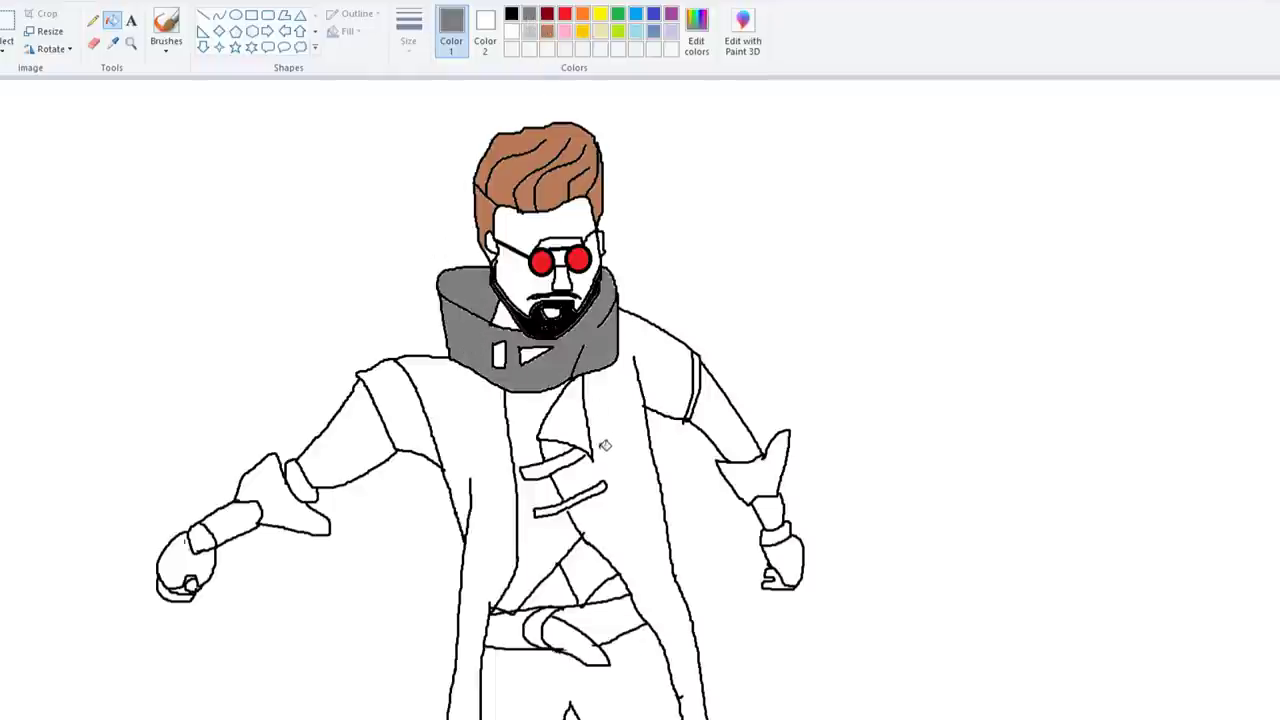
pyautogui.click(478, 446)
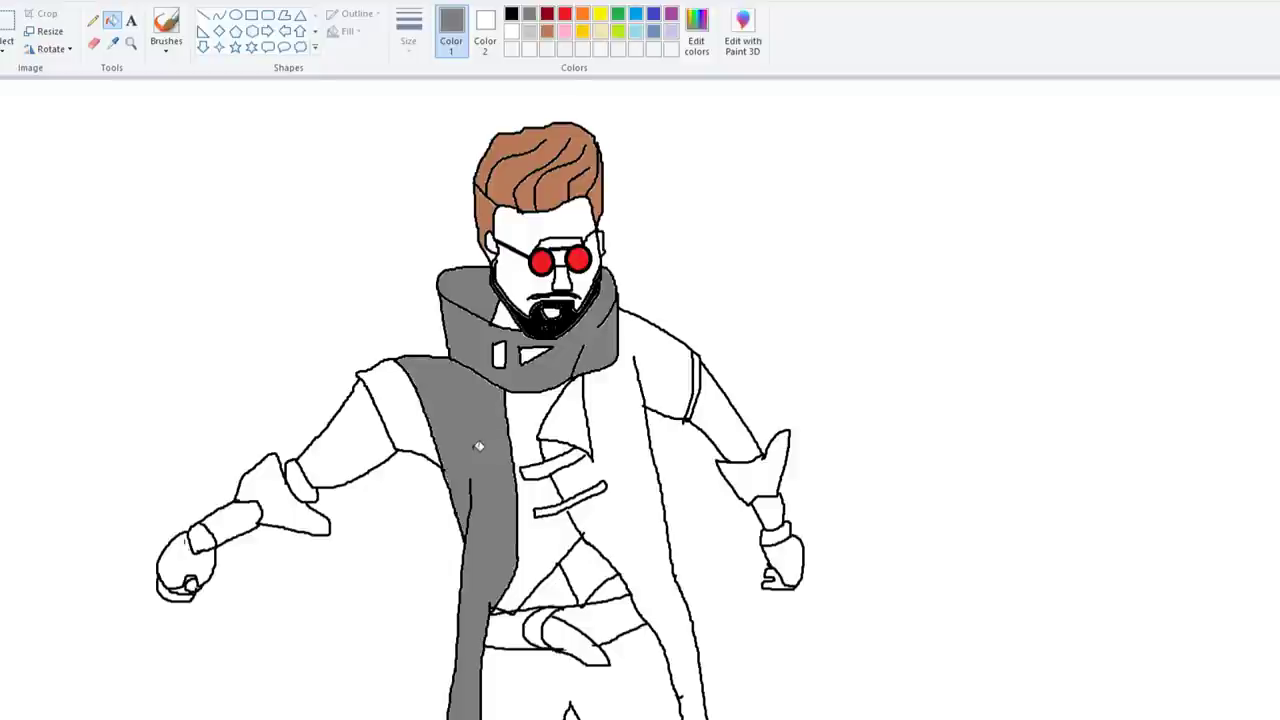
pyautogui.click(617, 446)
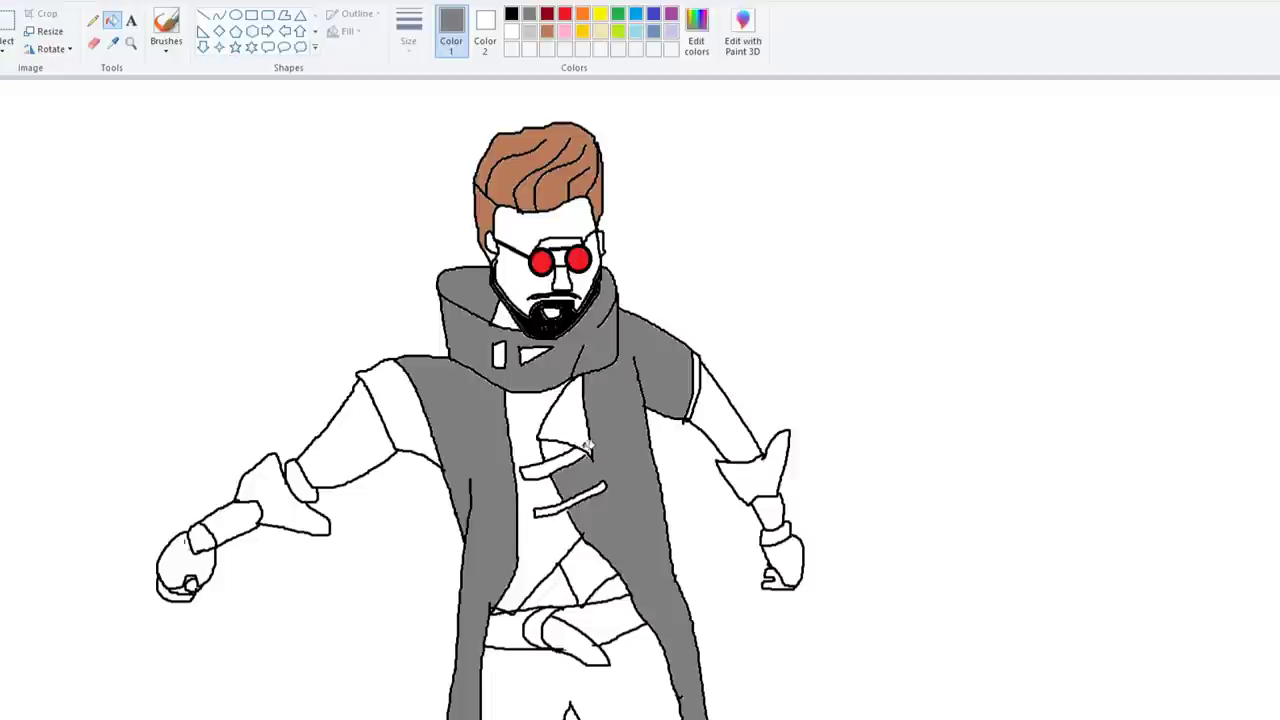
pyautogui.click(533, 438)
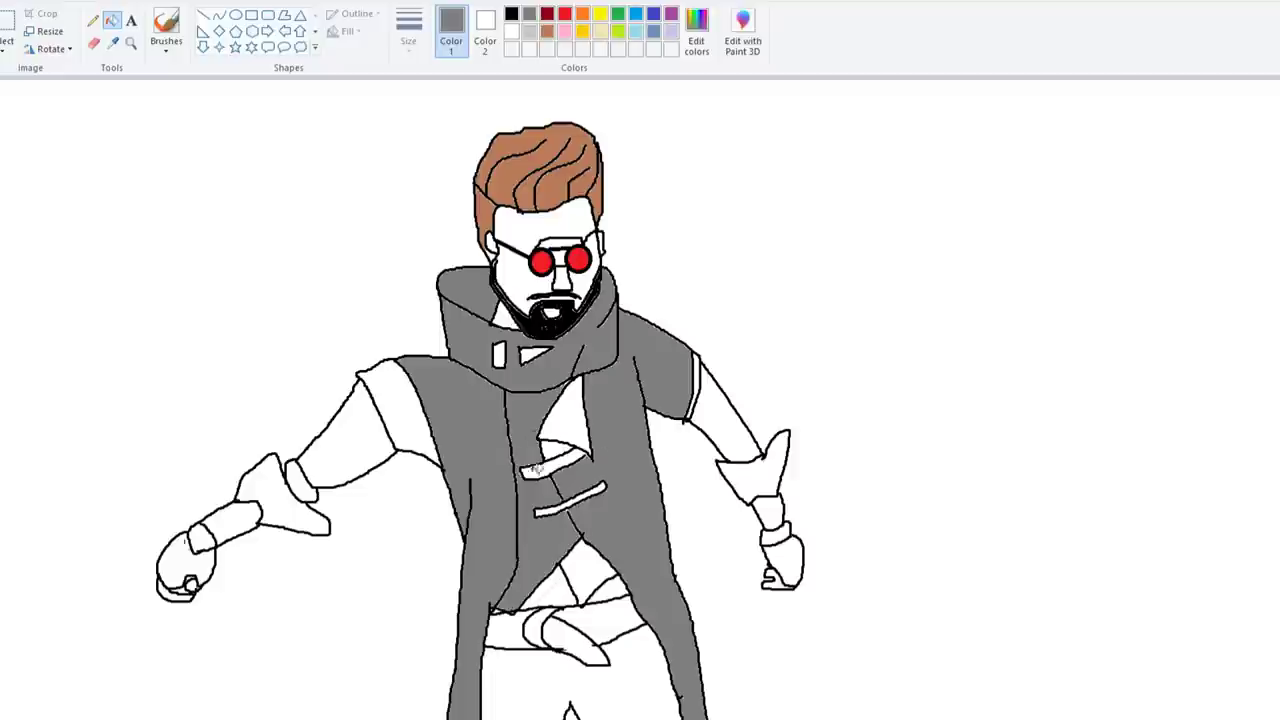
pyautogui.click(589, 580)
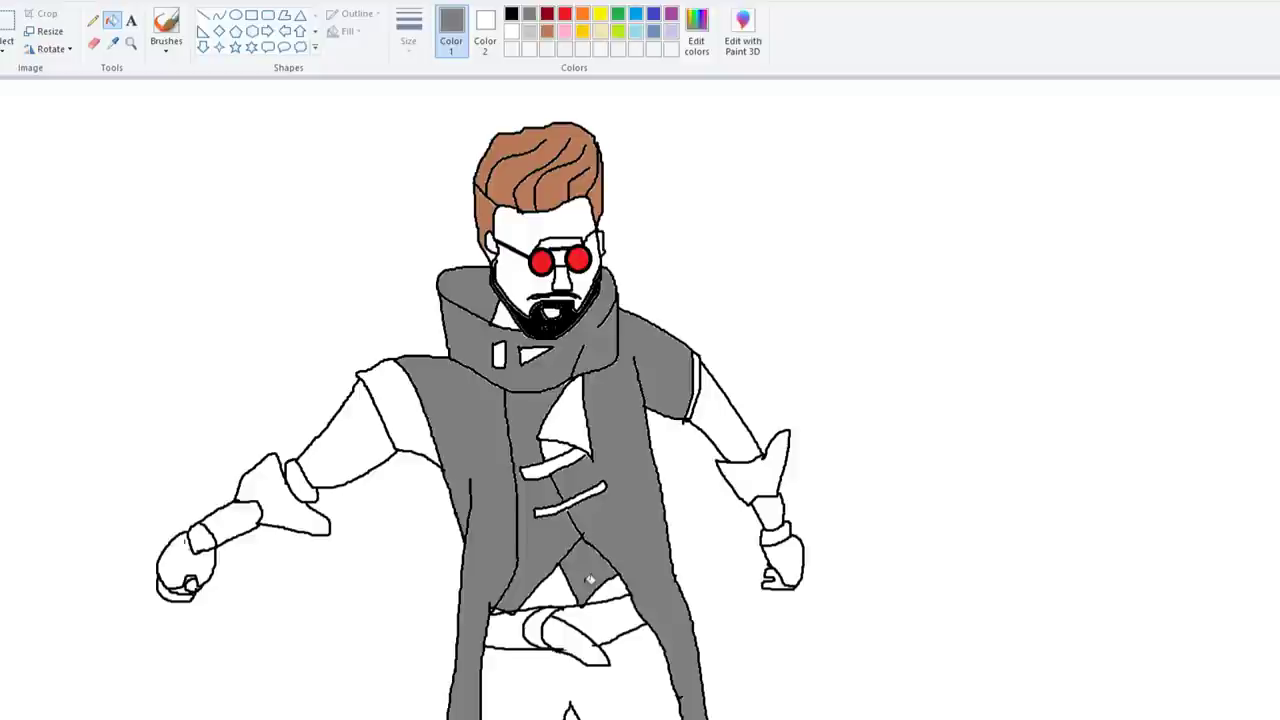
# Fill the left upper arm, its elbow band, the elbow guard and the fist with dark gray
pyautogui.click(358, 458)
pyautogui.click(306, 489)
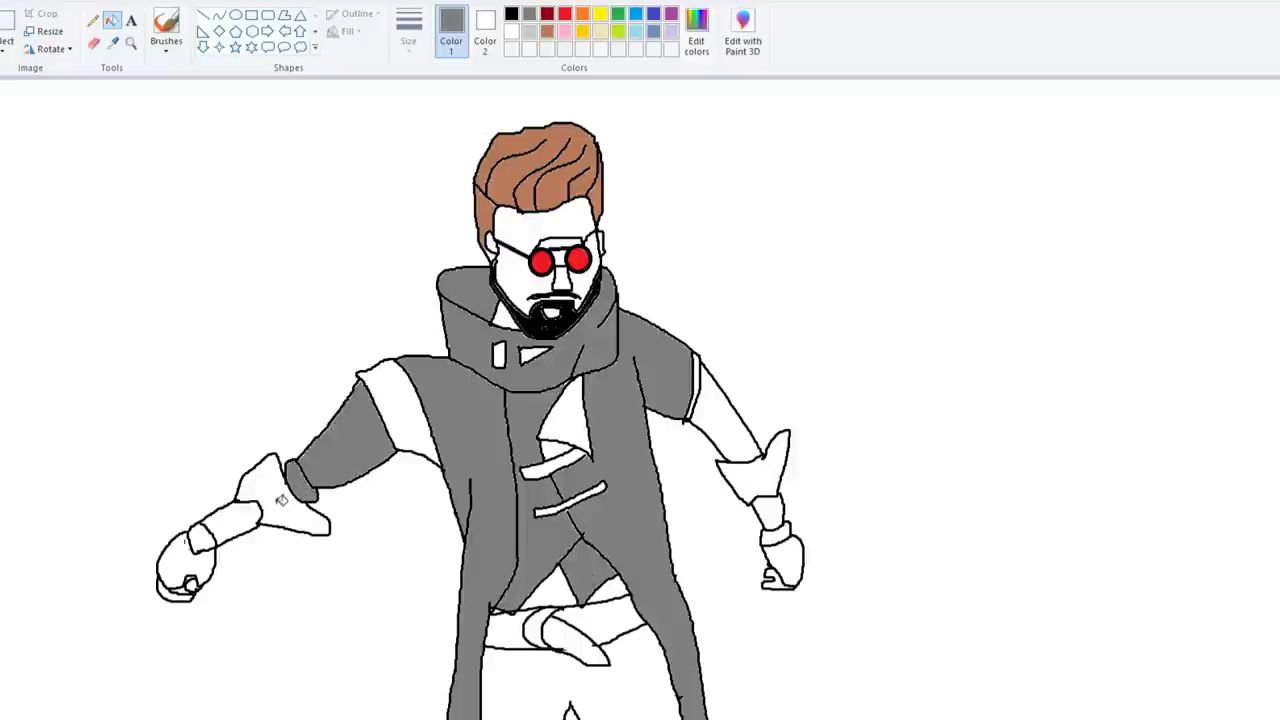
pyautogui.click(281, 500)
pyautogui.click(189, 556)
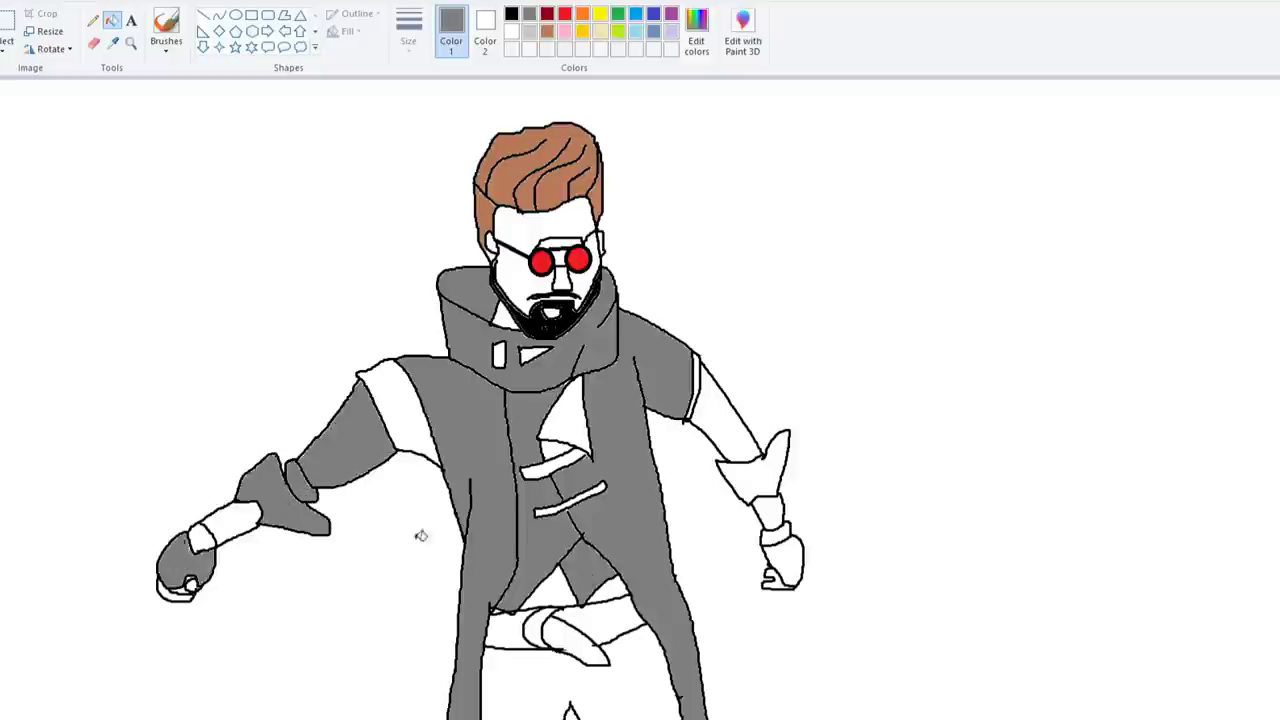
# Fill the right arm, its elbow guard, wristband and fist with dark gray
pyautogui.click(720, 428)
pyautogui.hotkey('ctrl', 'z')
pyautogui.click(726, 428)
pyautogui.click(767, 487)
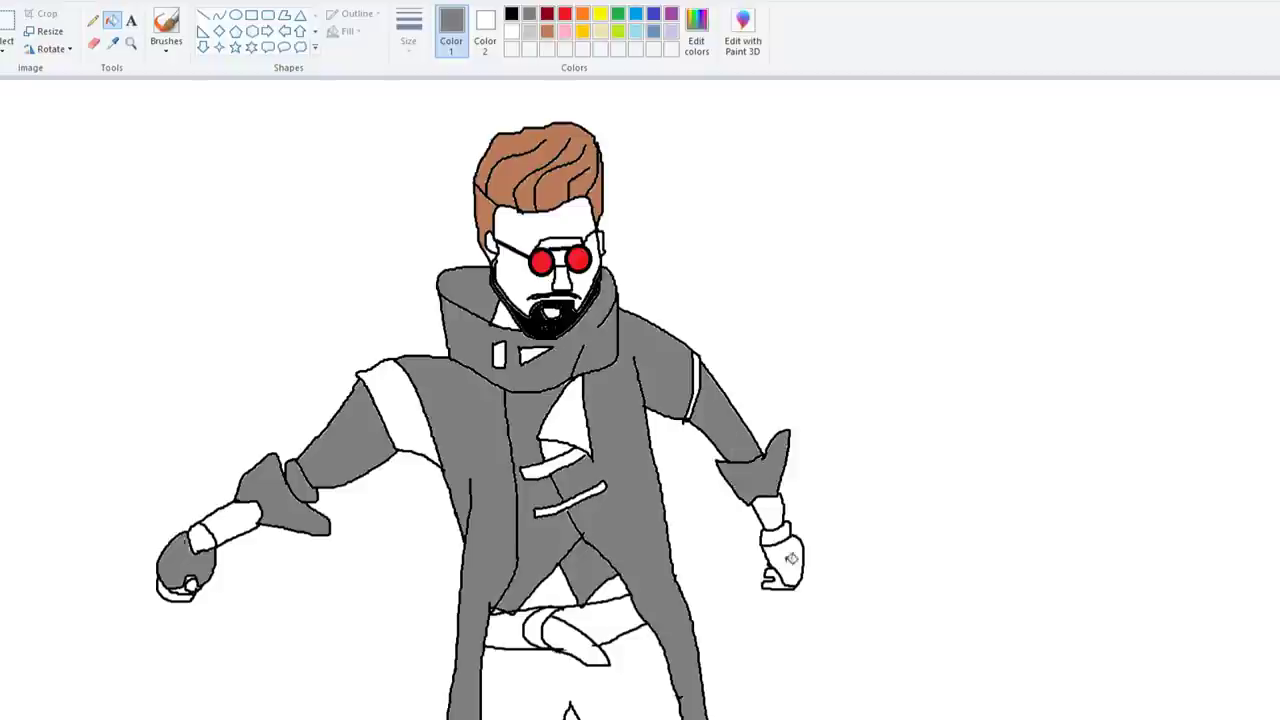
pyautogui.click(790, 558)
pyautogui.click(776, 536)
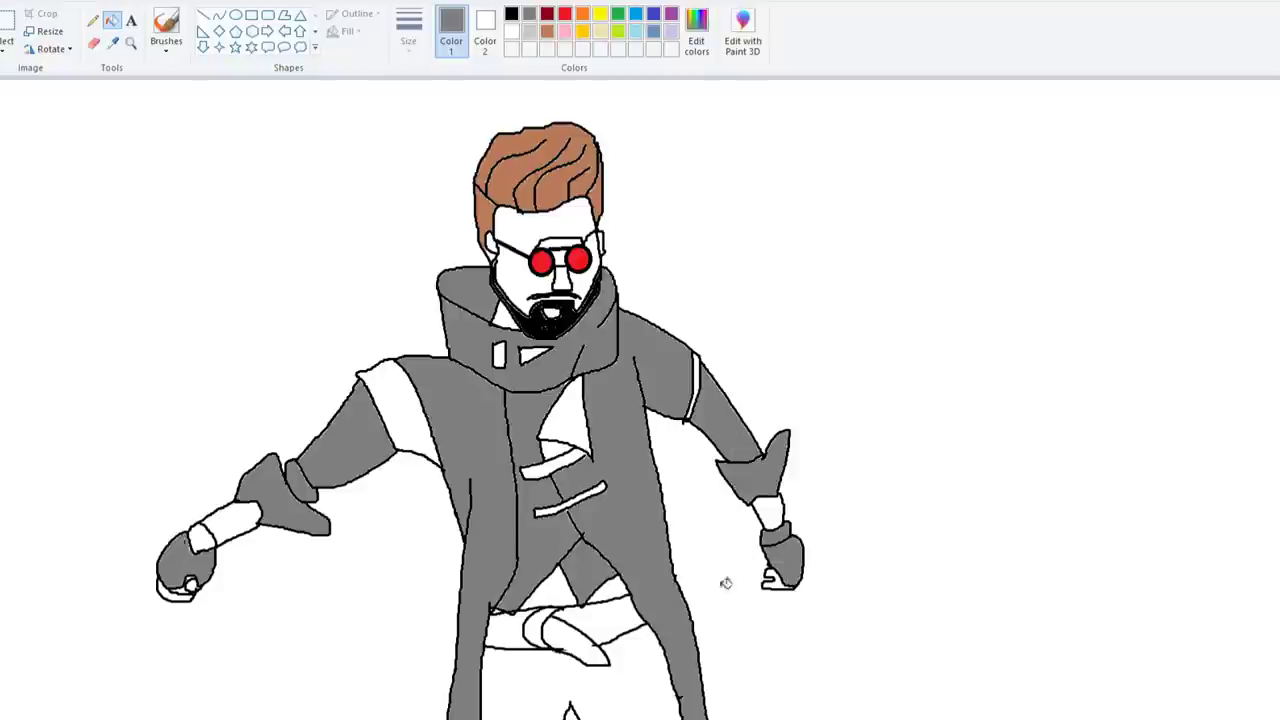
# Fill both sides of the belt and the trousers with dark gray
pyautogui.click(516, 642)
pyautogui.click(598, 632)
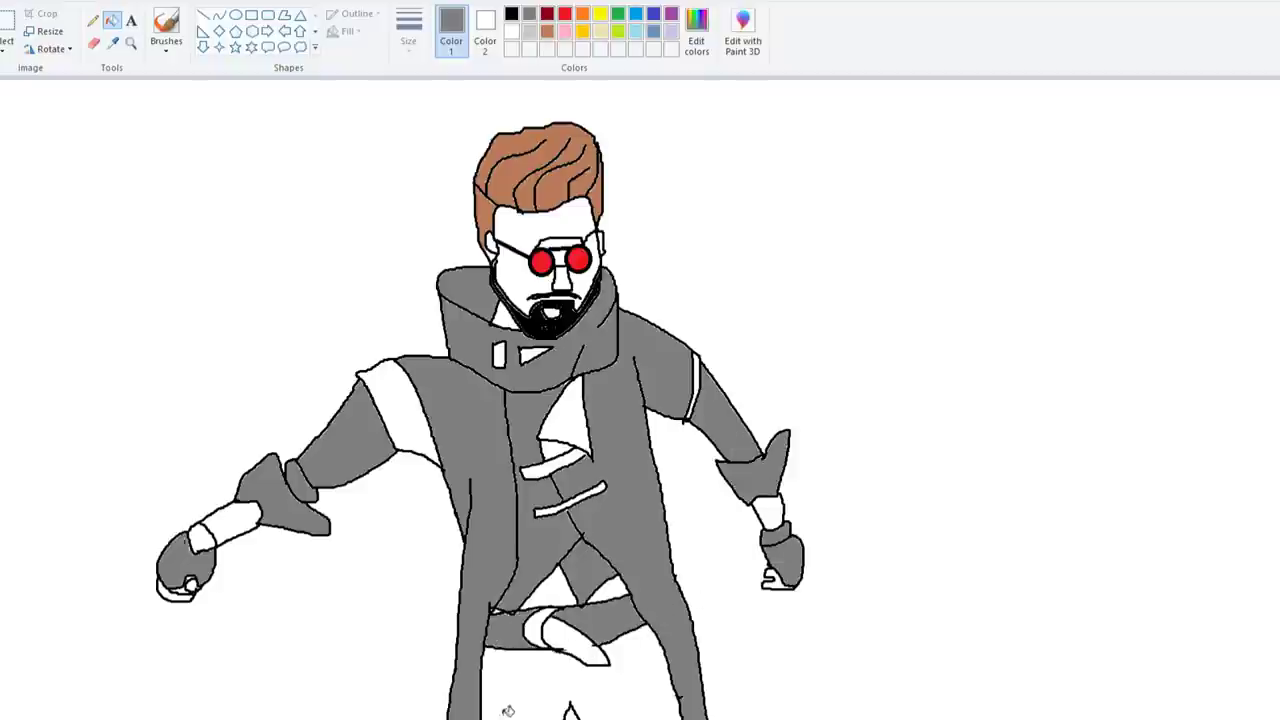
pyautogui.click(505, 710)
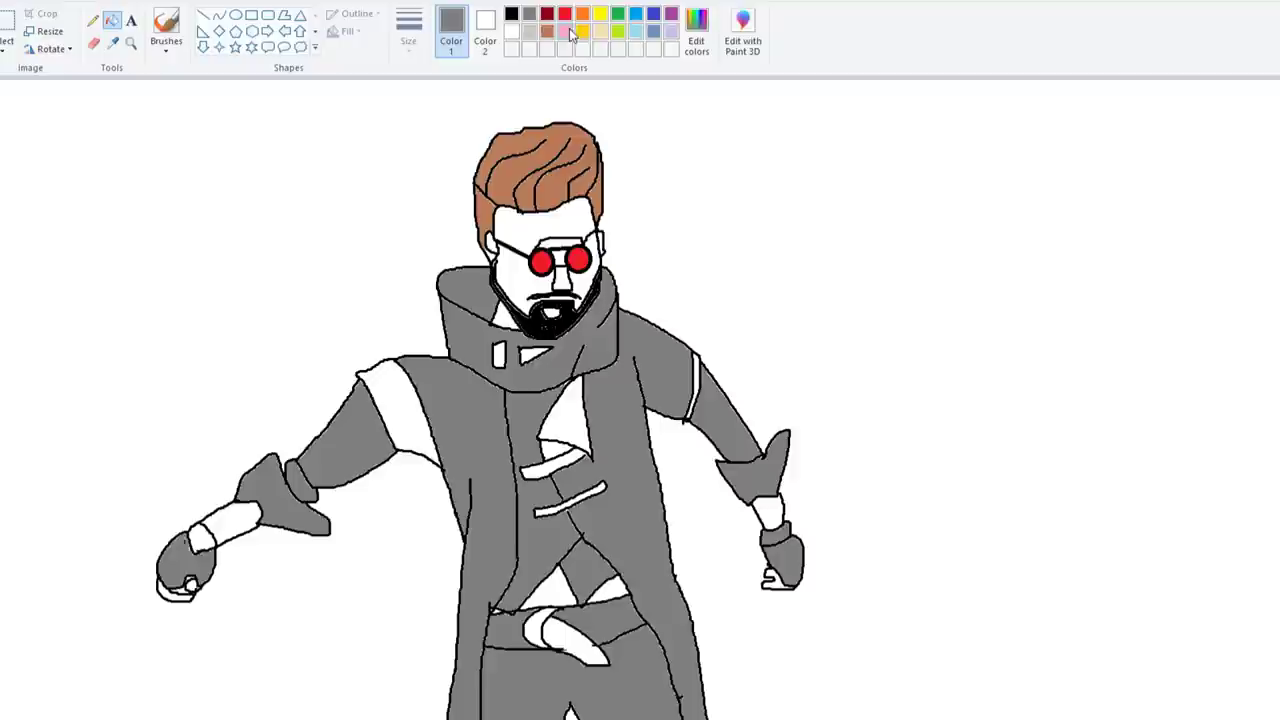
# Fill the two collar marks, both sleeve bands, the two chest straps and the belt loop with yellow
pyautogui.click(602, 14)
pyautogui.click(499, 356)
pyautogui.click(530, 358)
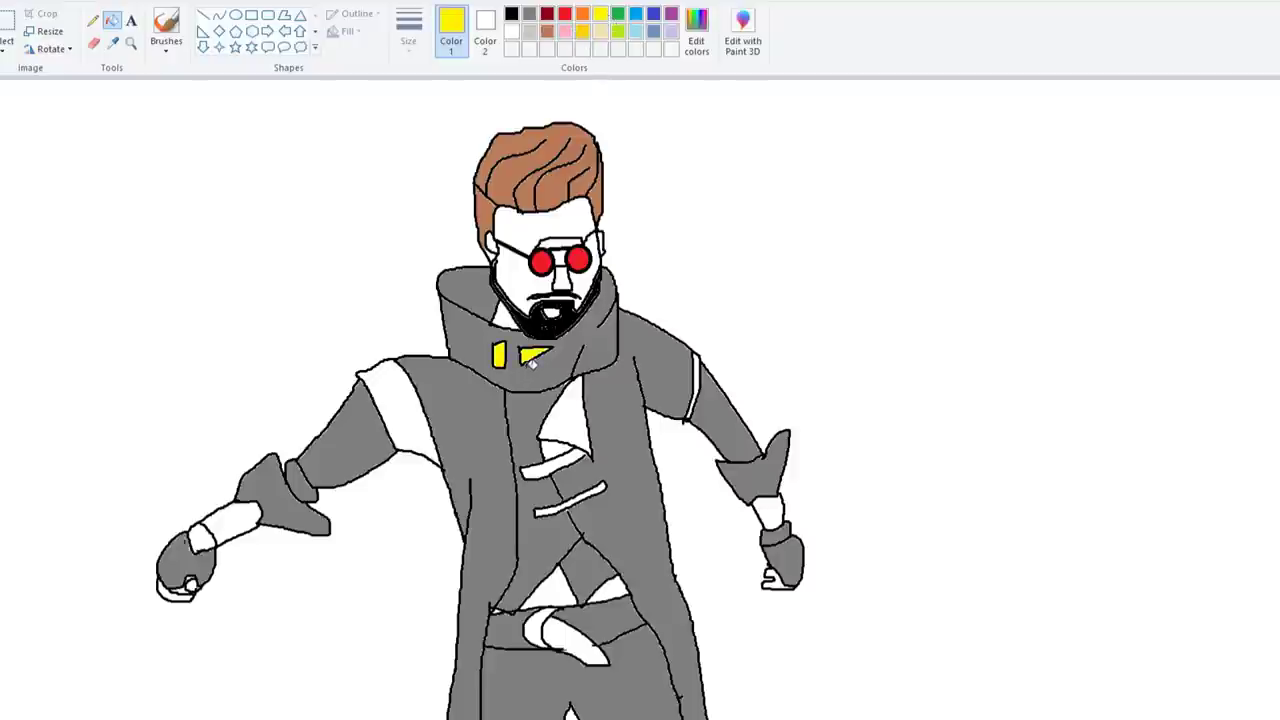
pyautogui.click(418, 420)
pyautogui.click(692, 385)
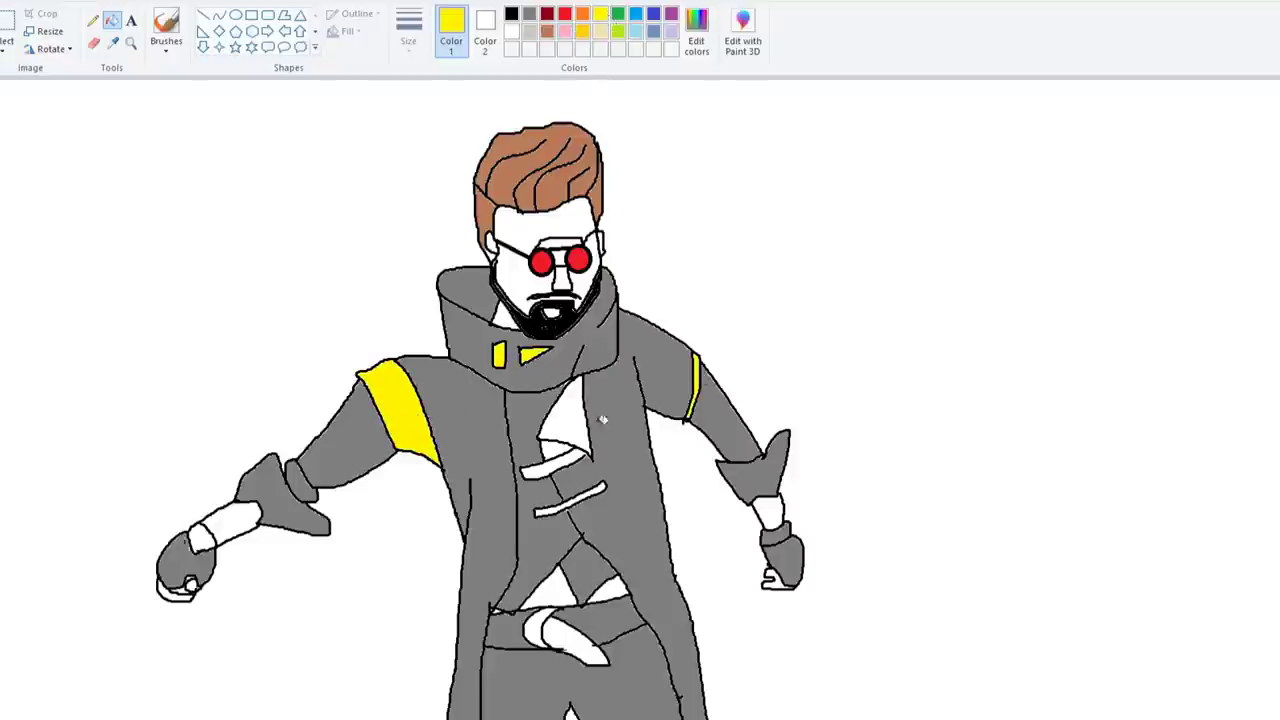
pyautogui.click(567, 460)
pyautogui.click(578, 501)
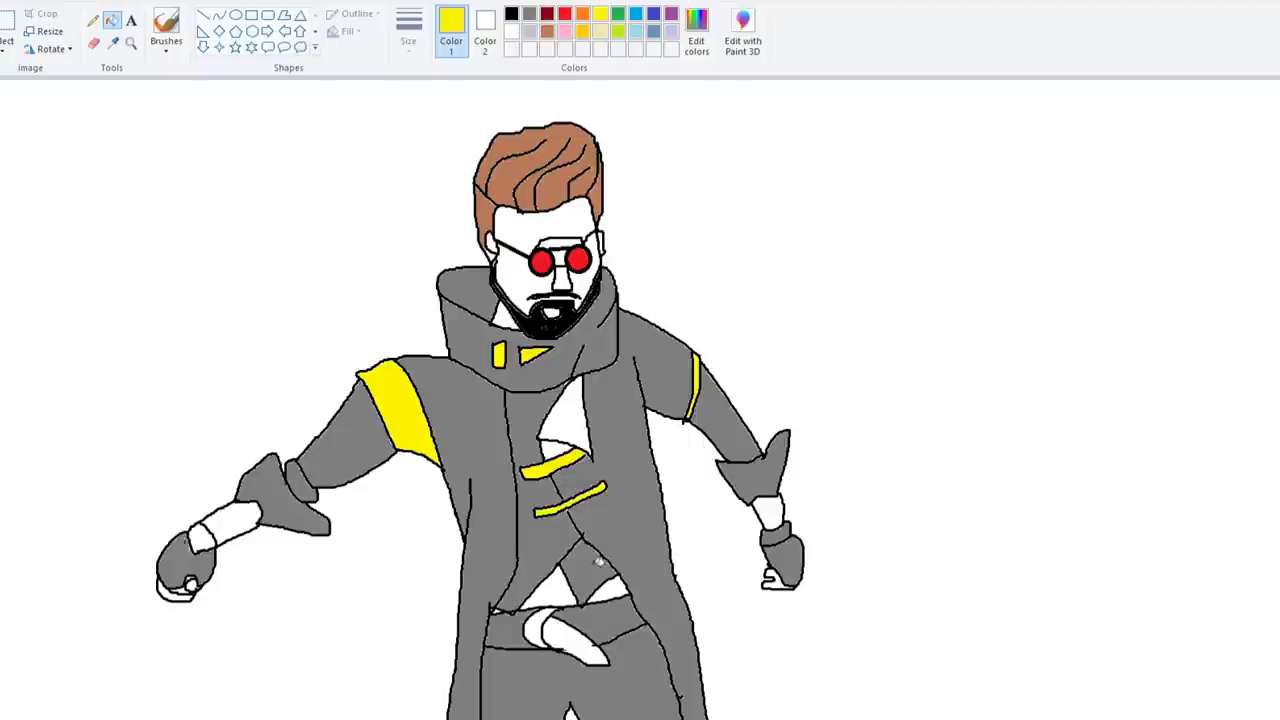
pyautogui.click(536, 628)
# Fill the remaining white chest flap, the gaps above the belt and the hanging belt end with dark gray
pyautogui.click(529, 14)
pyautogui.click(580, 432)
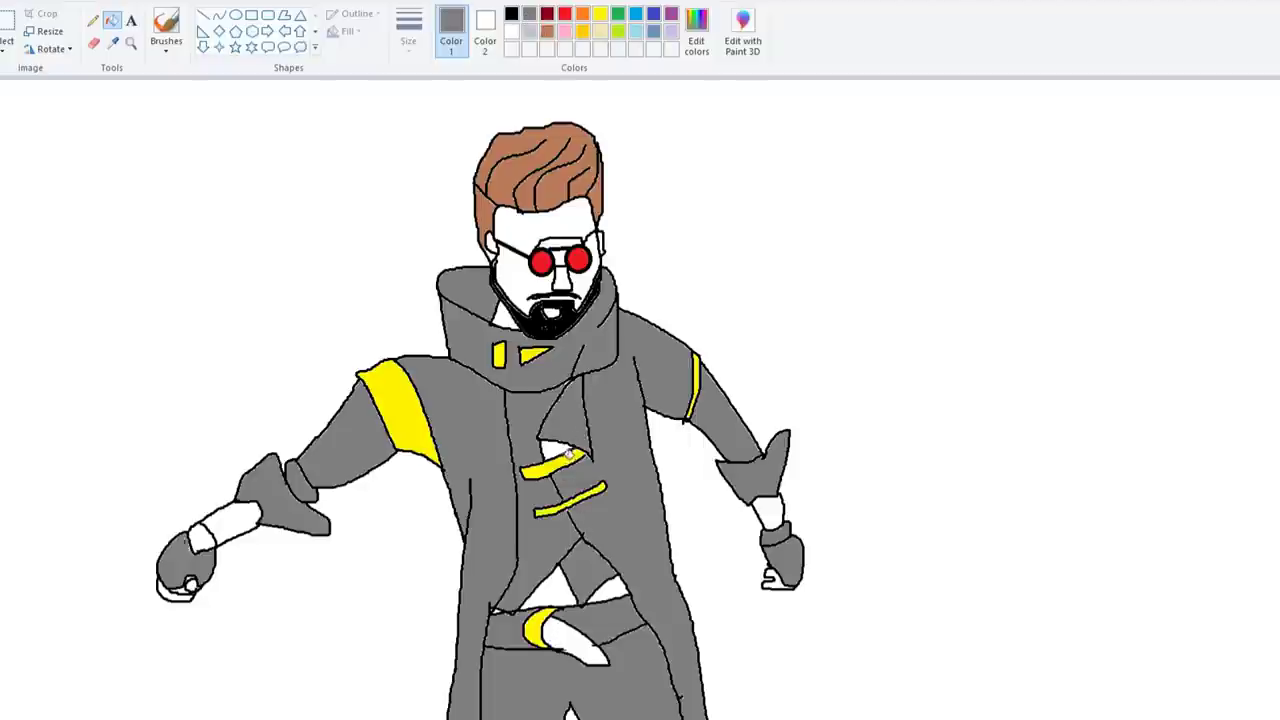
pyautogui.click(558, 597)
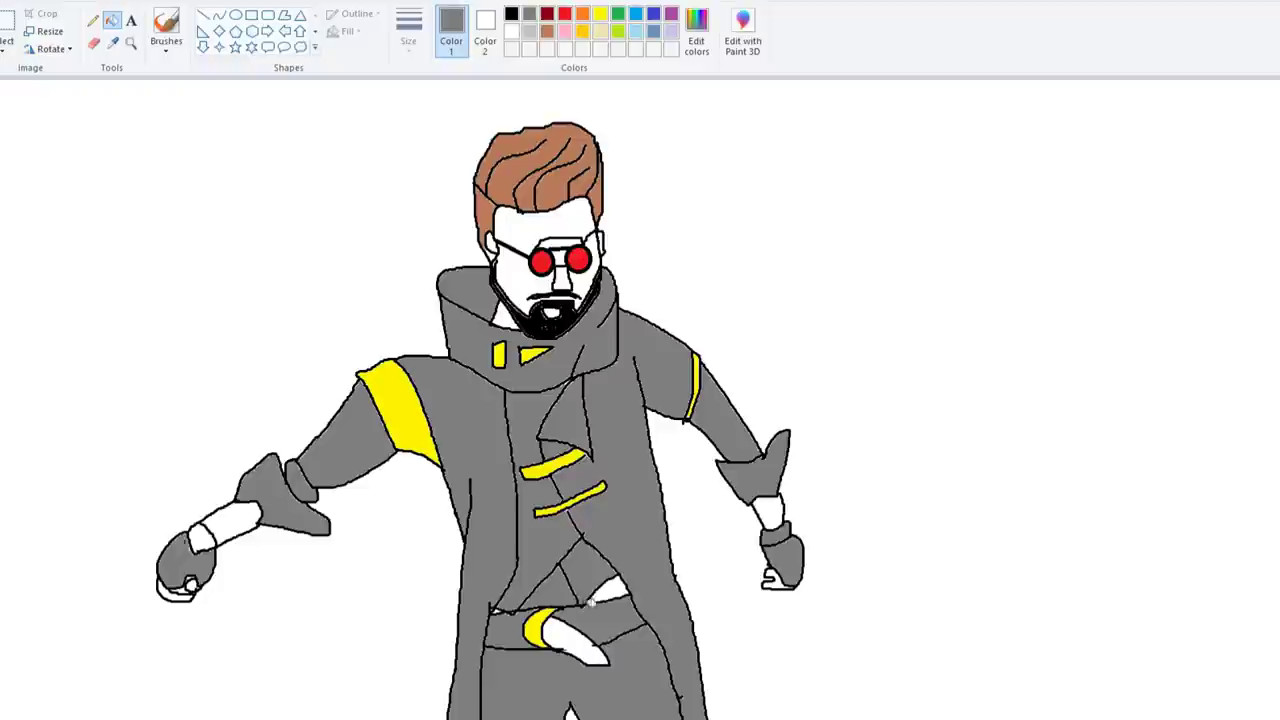
pyautogui.click(614, 594)
pyautogui.click(570, 645)
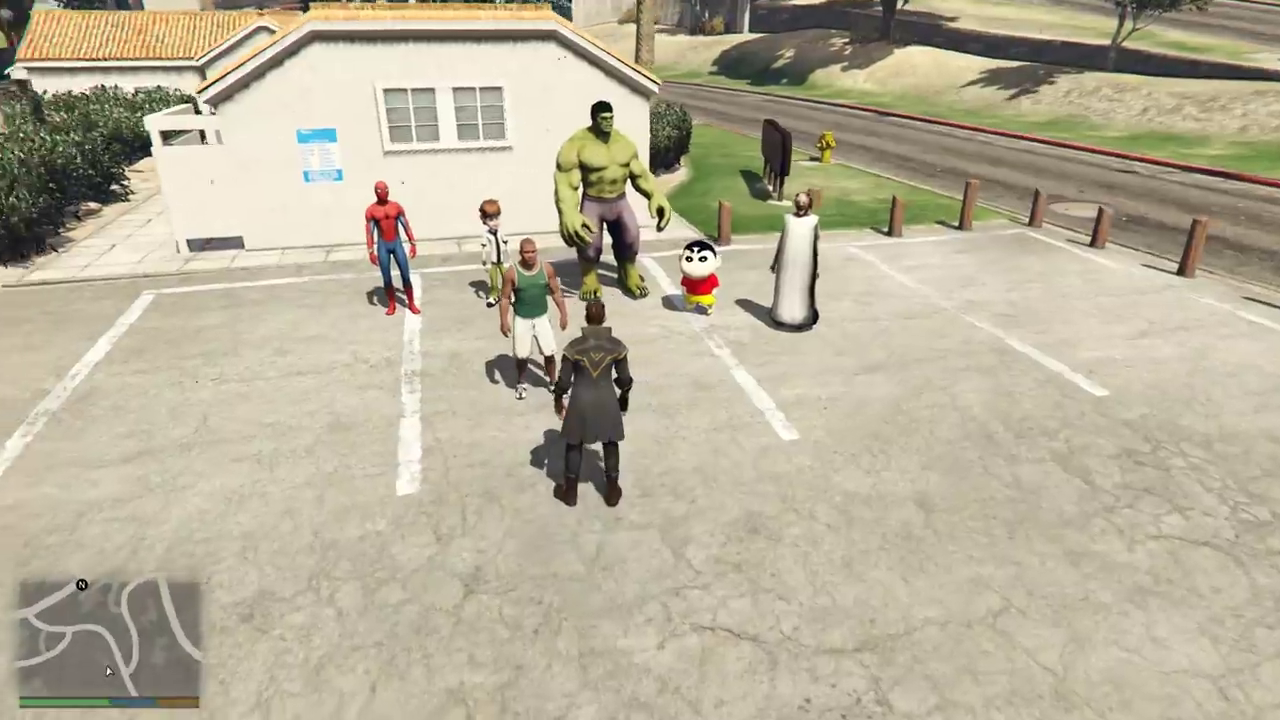
pyautogui.press('w')
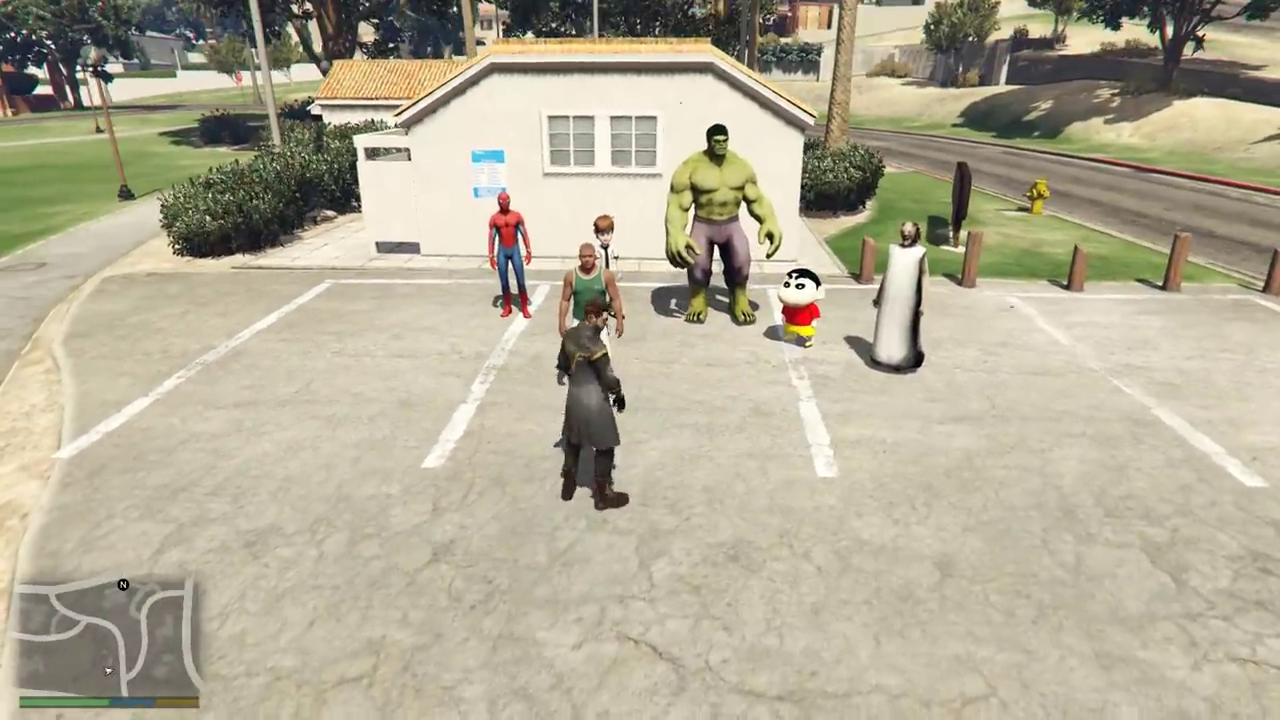
pyautogui.press('s')
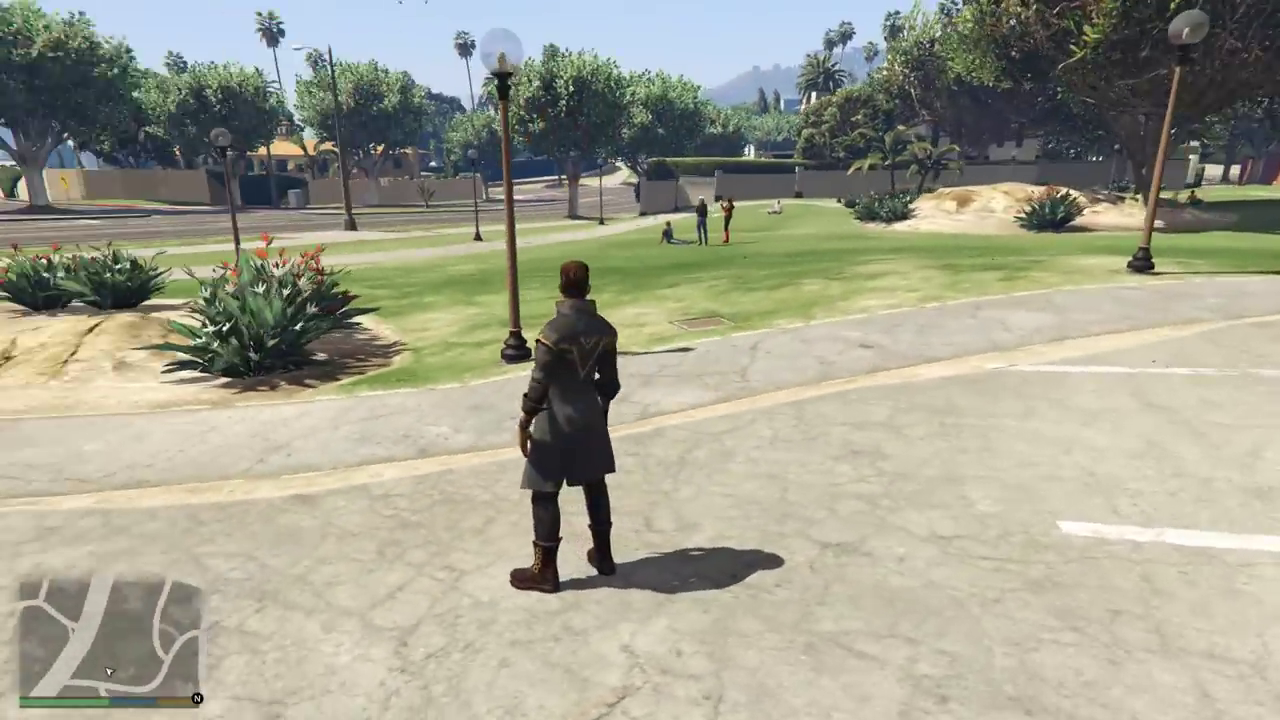
pyautogui.press('w')
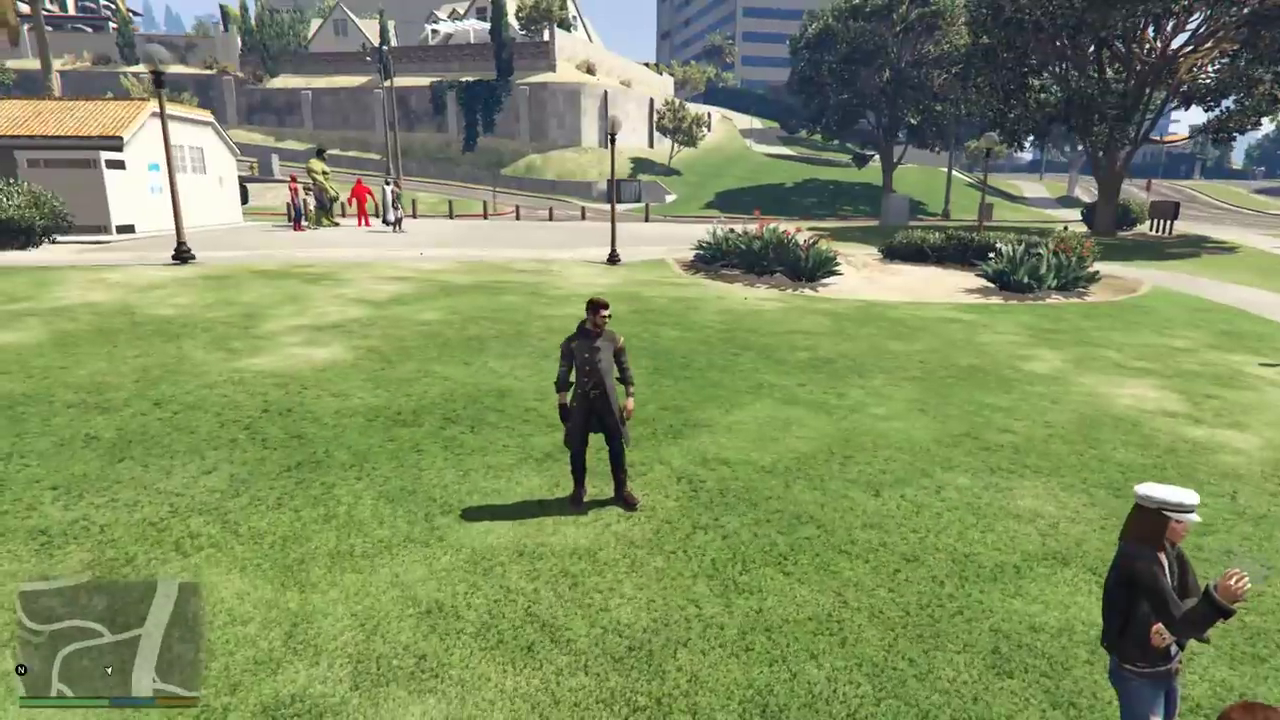
pyautogui.press('w')
pyautogui.press('w')
pyautogui.press('w')
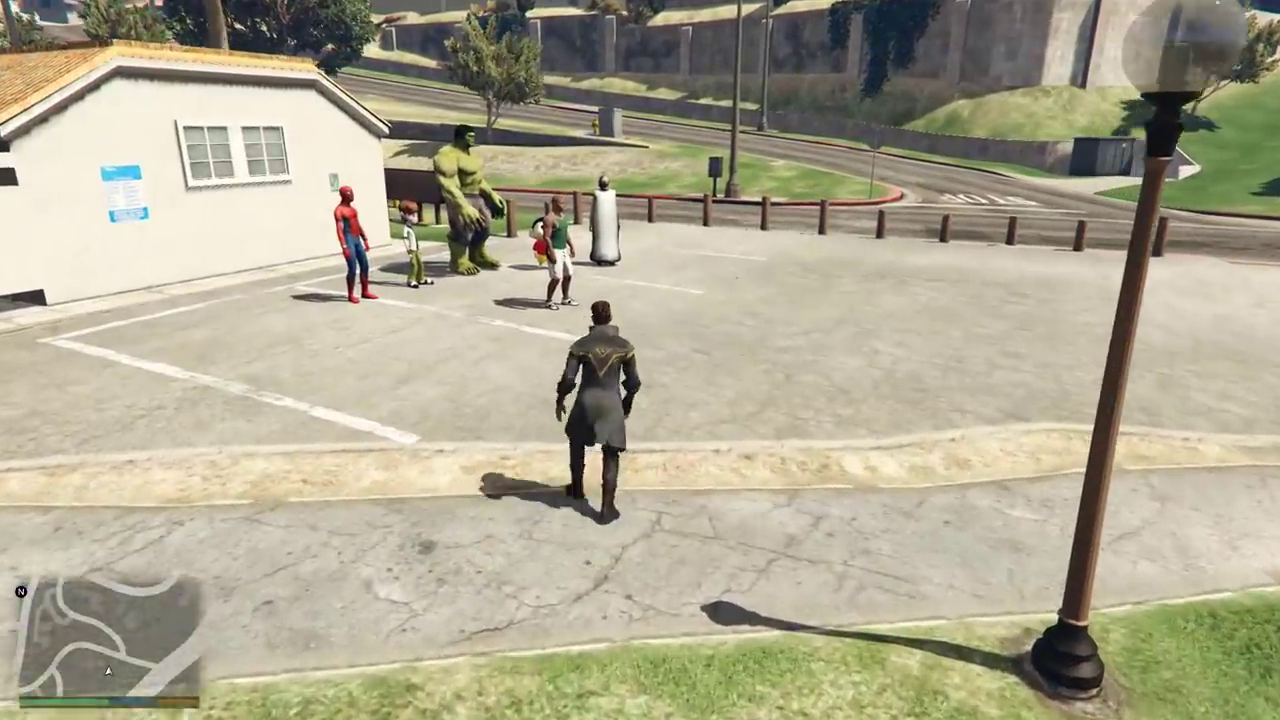
pyautogui.press('w')
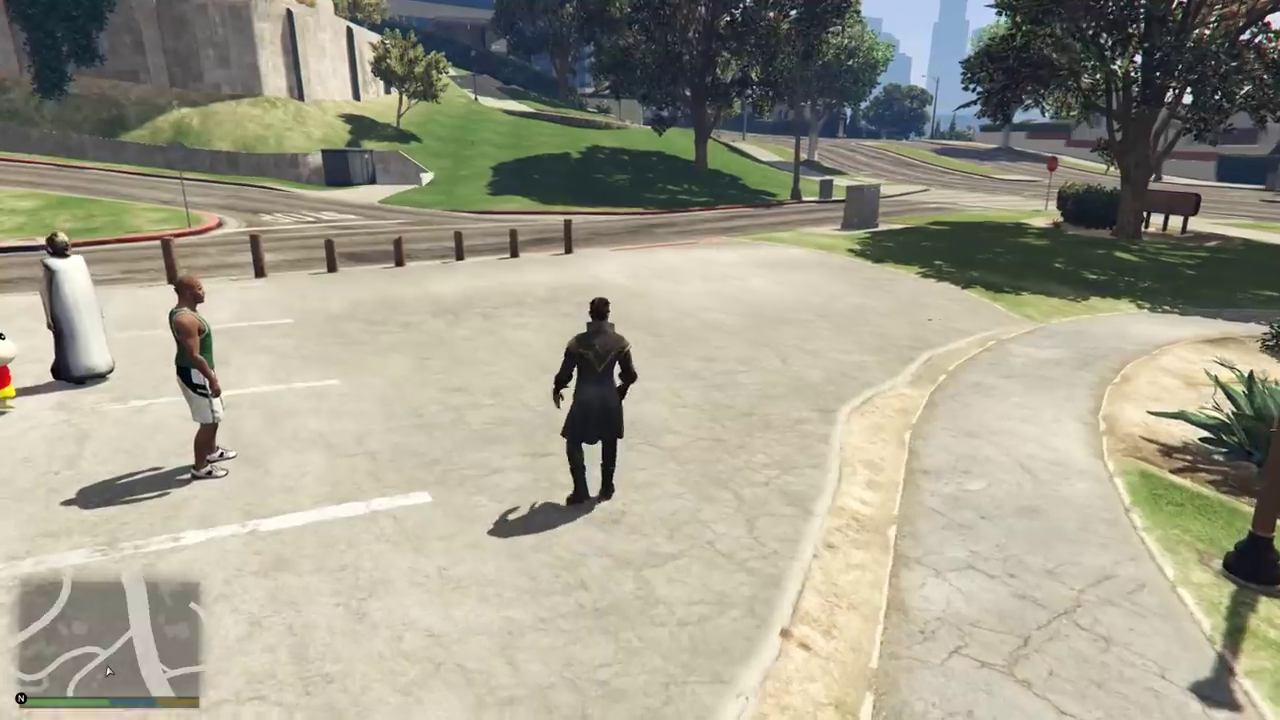
pyautogui.press('w')
pyautogui.press('w')
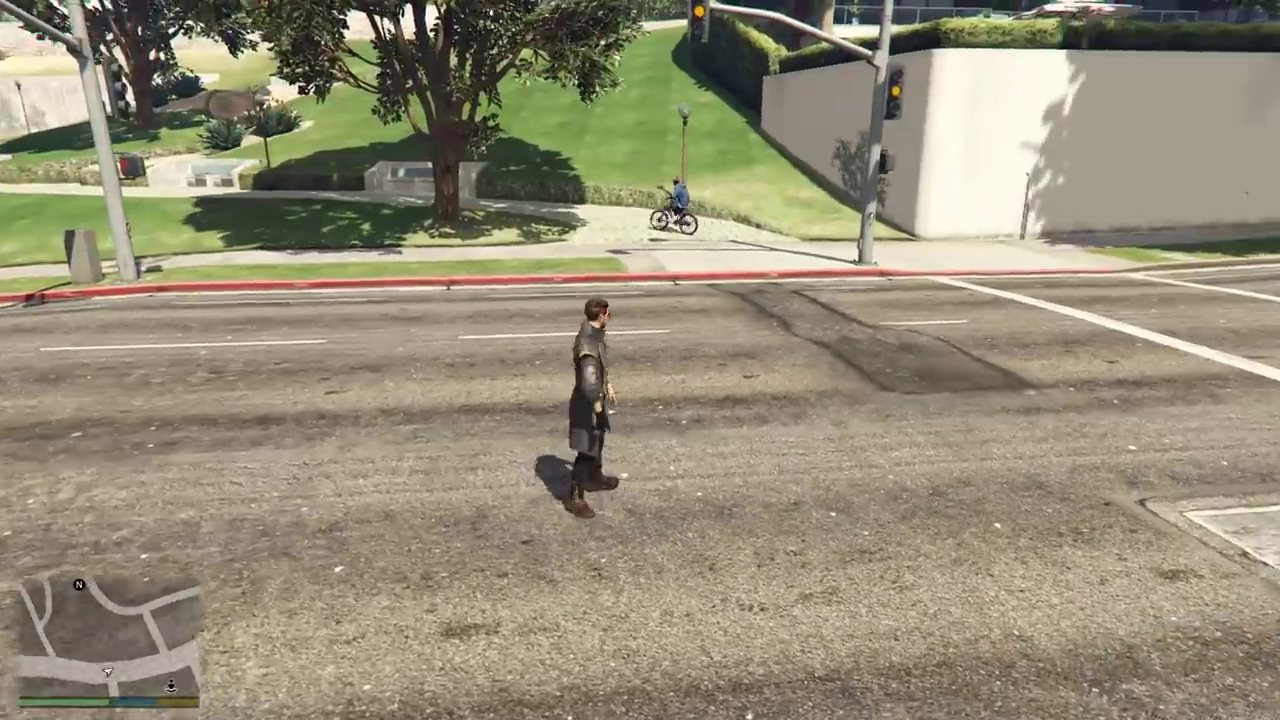
pyautogui.press('w')
pyautogui.press('w')
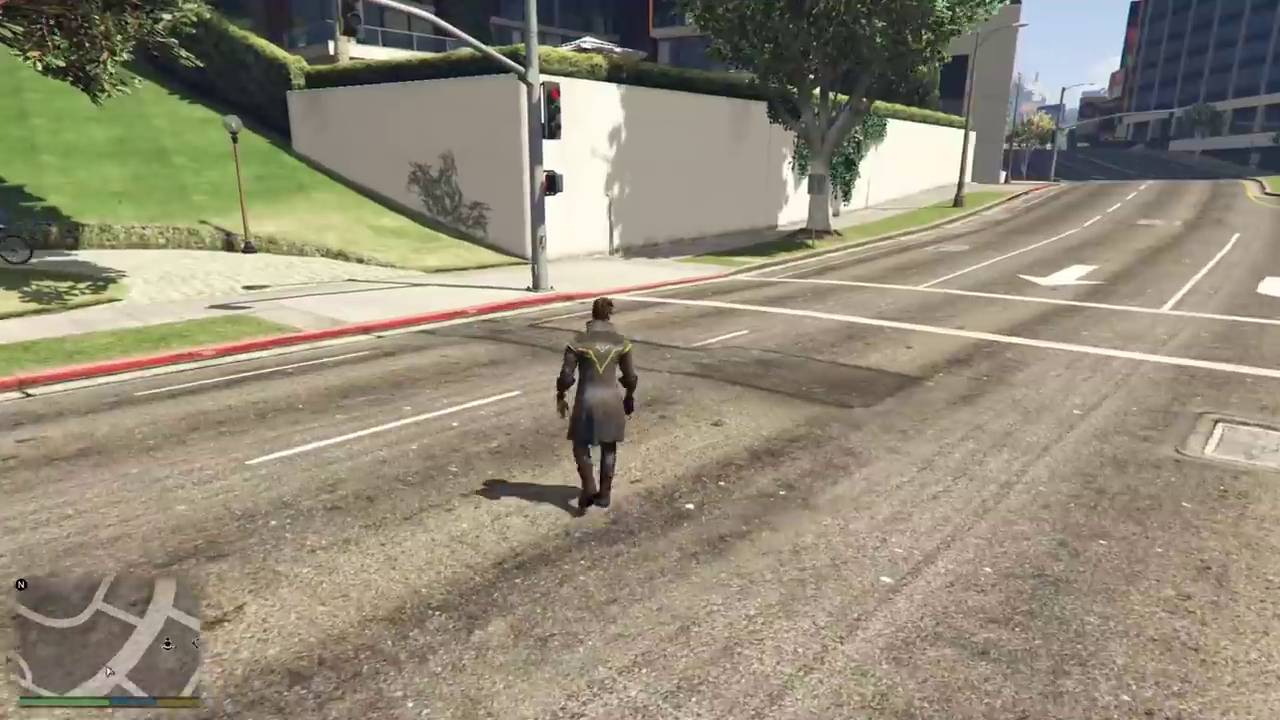
pyautogui.press('w')
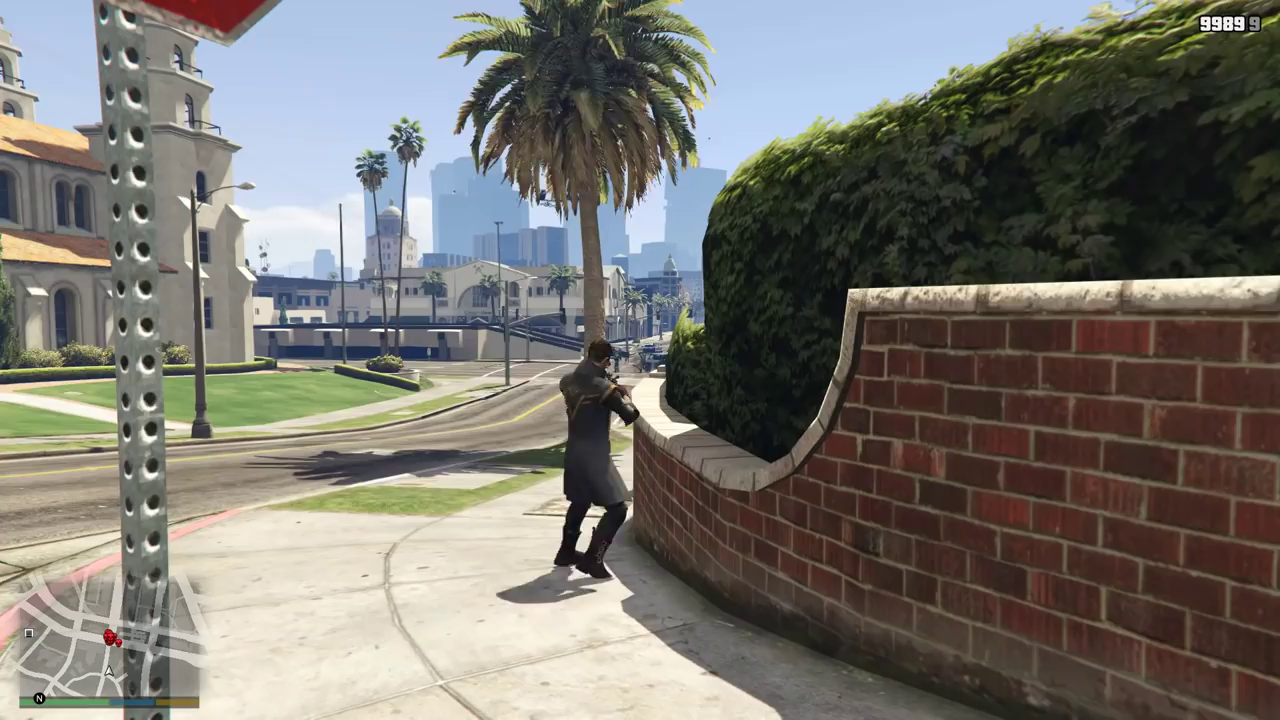
pyautogui.press('w')
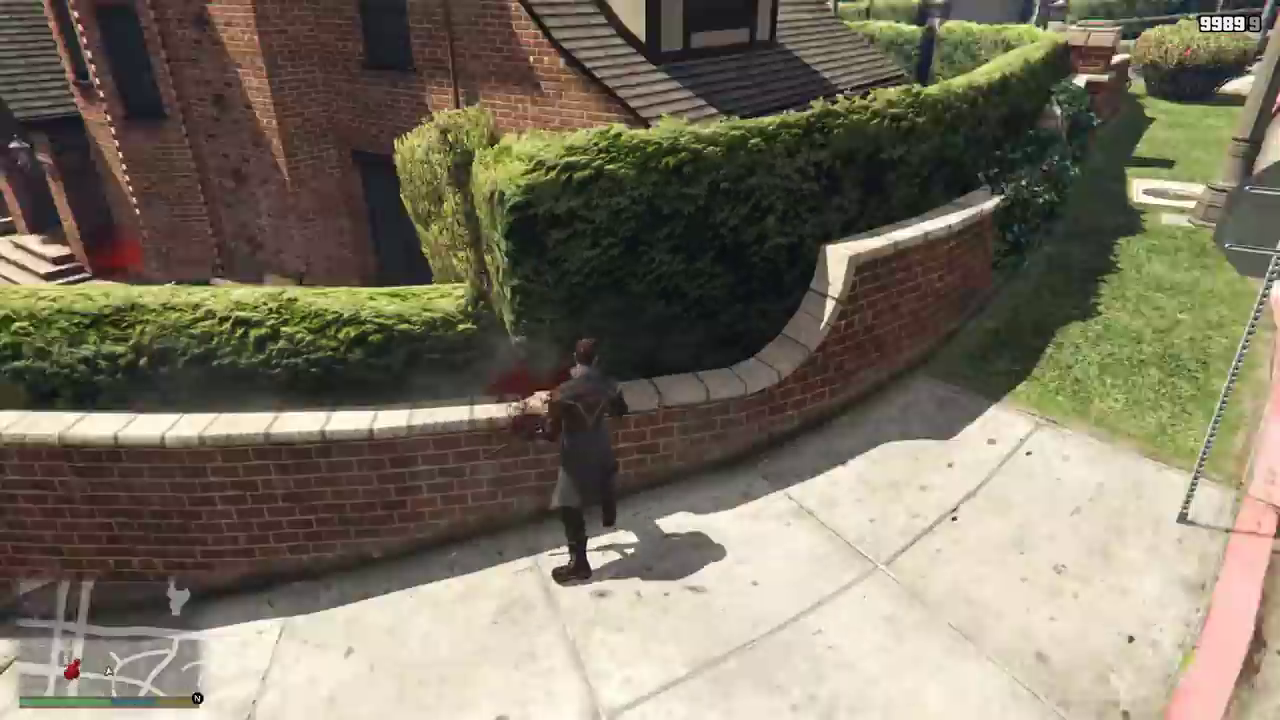
pyautogui.press('w')
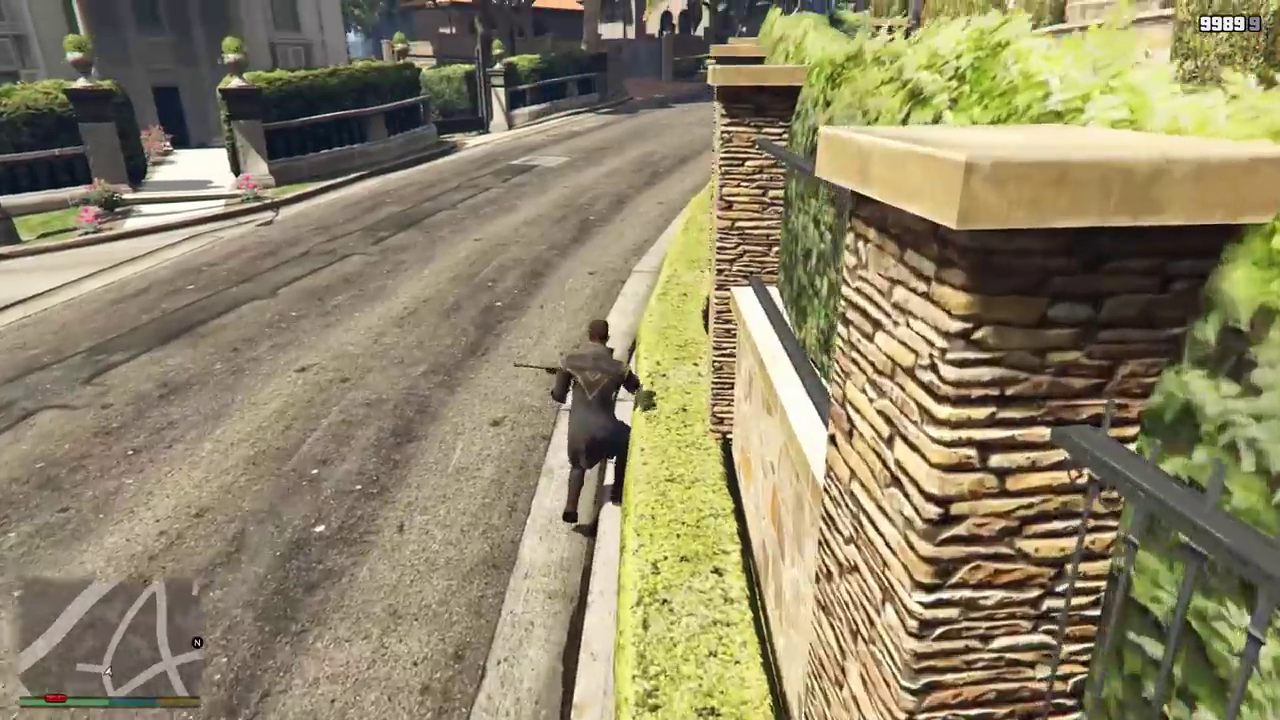
pyautogui.press('w')
pyautogui.press('w')
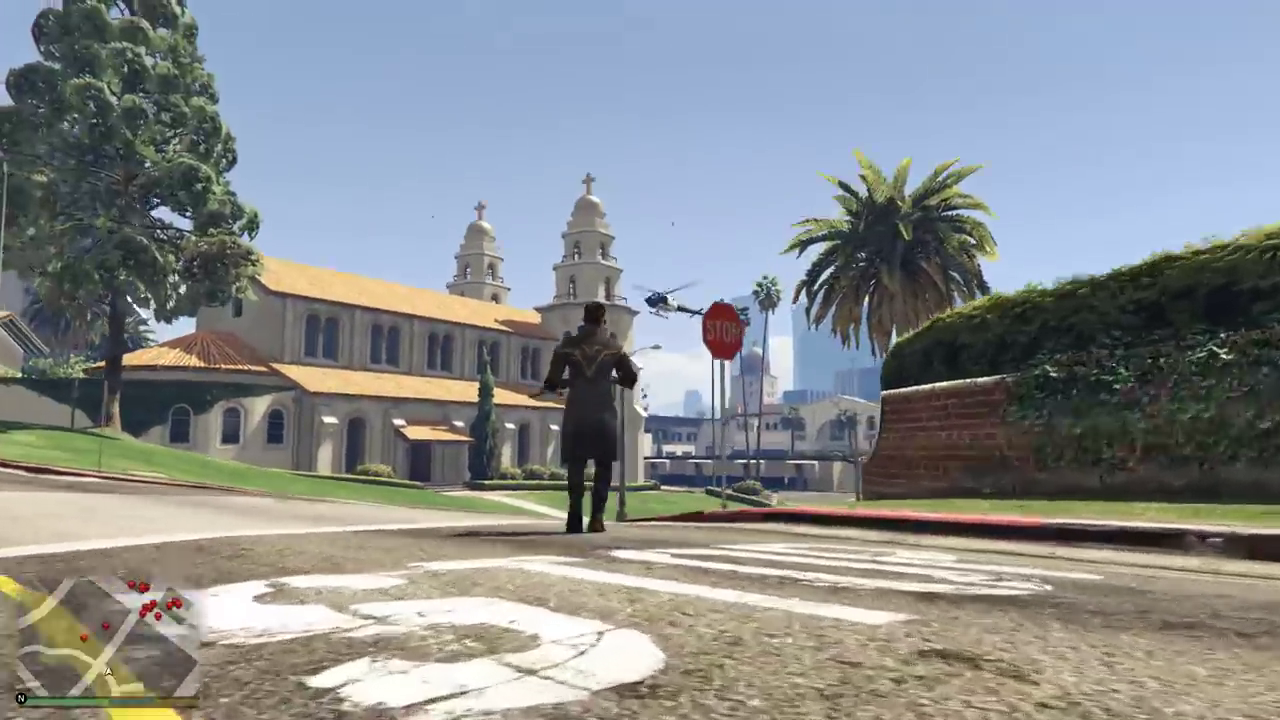
pyautogui.rightClick(640, 360)
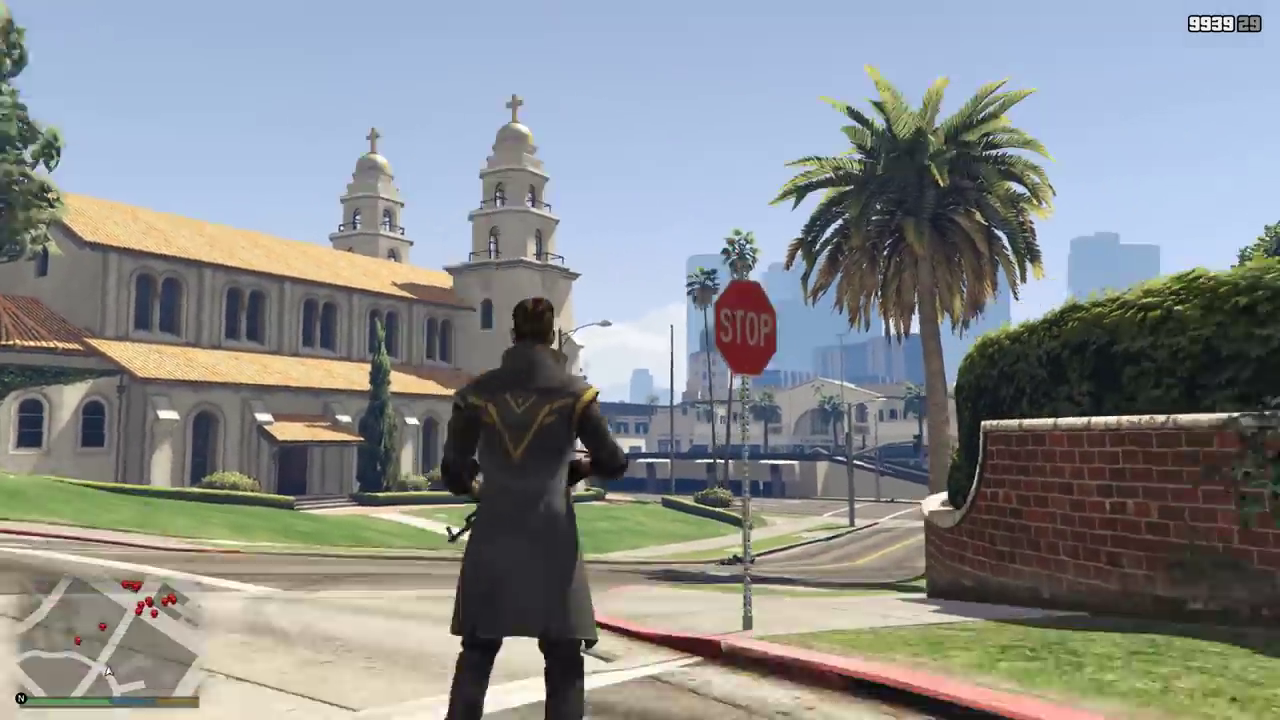
pyautogui.press('w')
pyautogui.rightClick(640, 360)
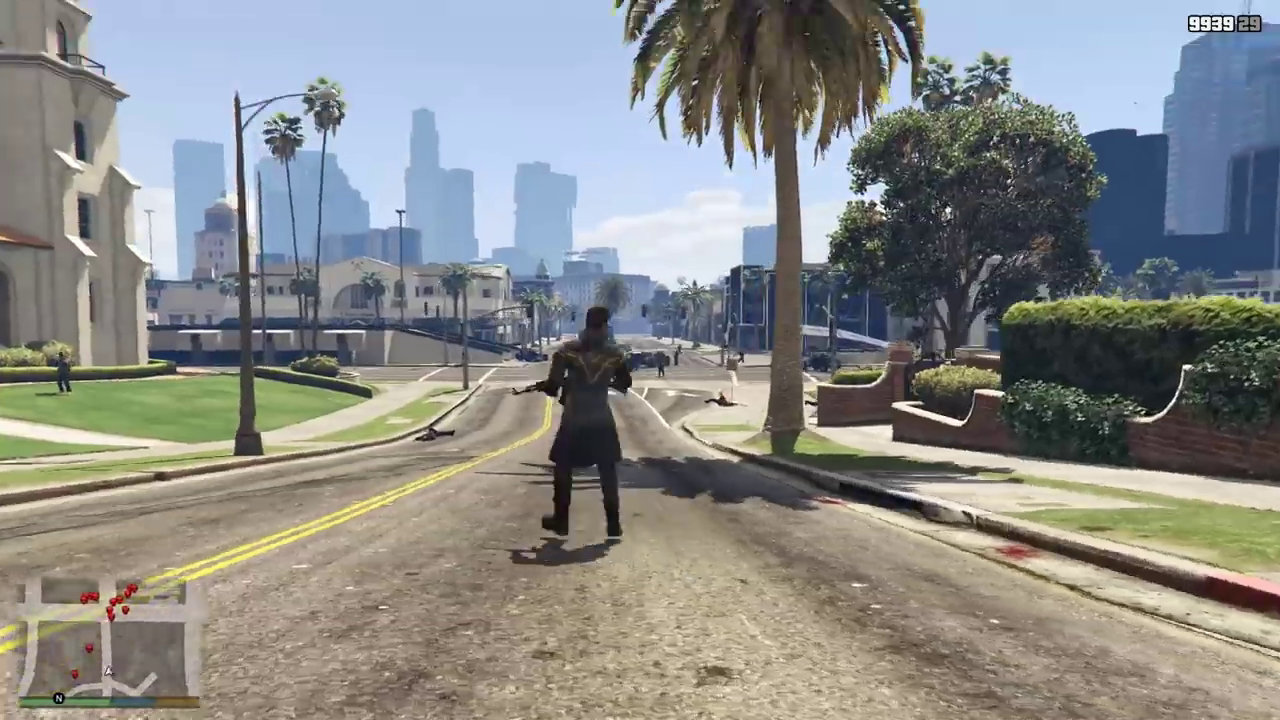